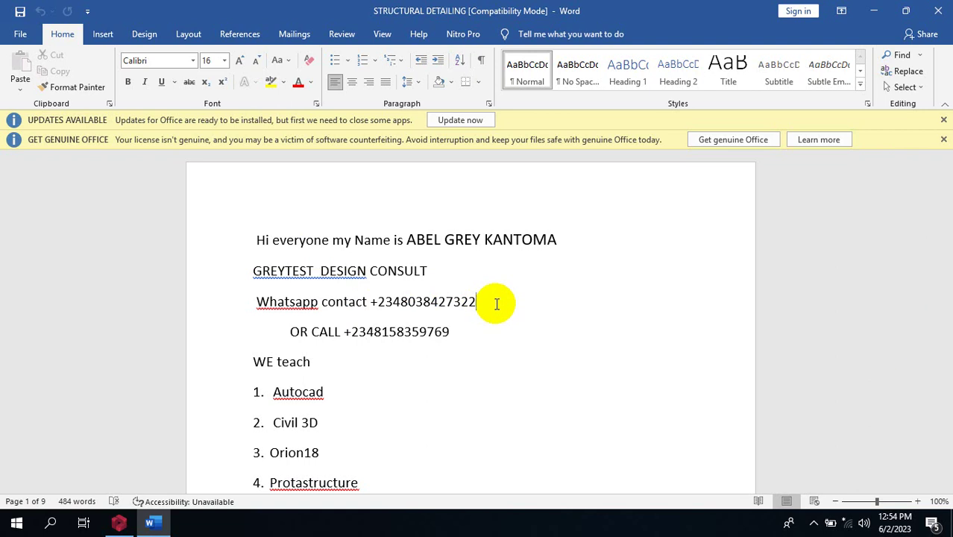
Restore the ProtaStructure window on the COMMERCIAL_BUILDING Storey 0 plan with its design-status legend
{"action": "left_click", "coordinate": [878, 11]}
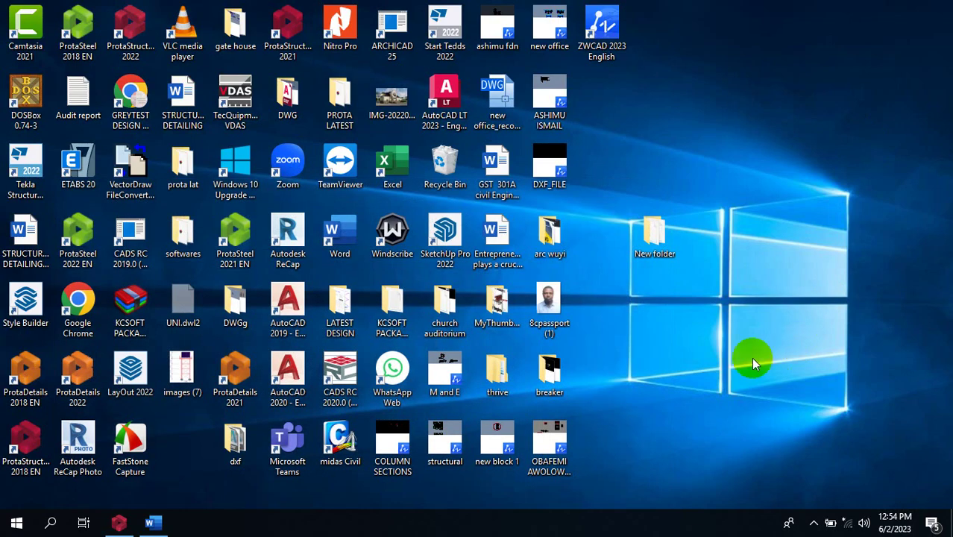
{"action": "left_click", "coordinate": [118, 522]}
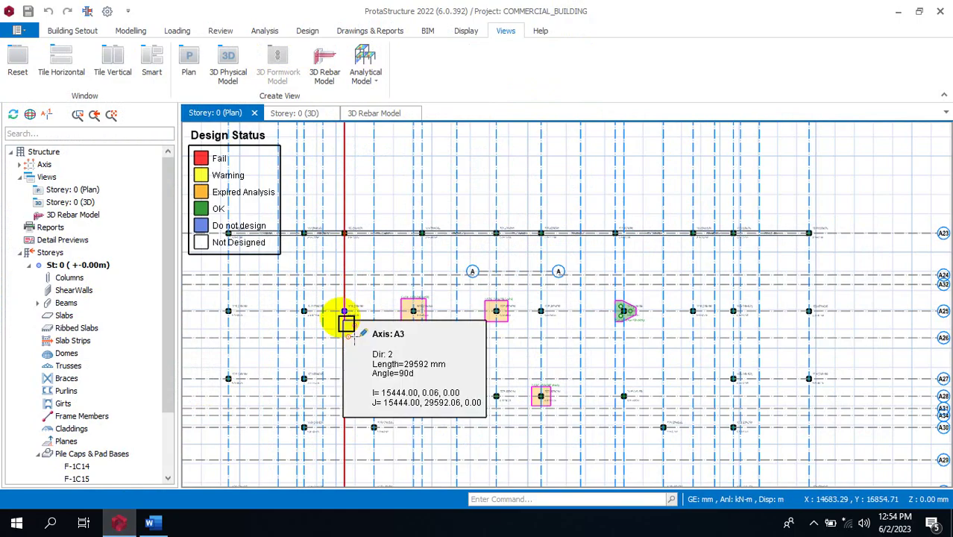
Show Storey 0 in 3D, orbit toward the left face, and generate the 3D Rebar Model
{"action": "left_click", "coordinate": [292, 117]}
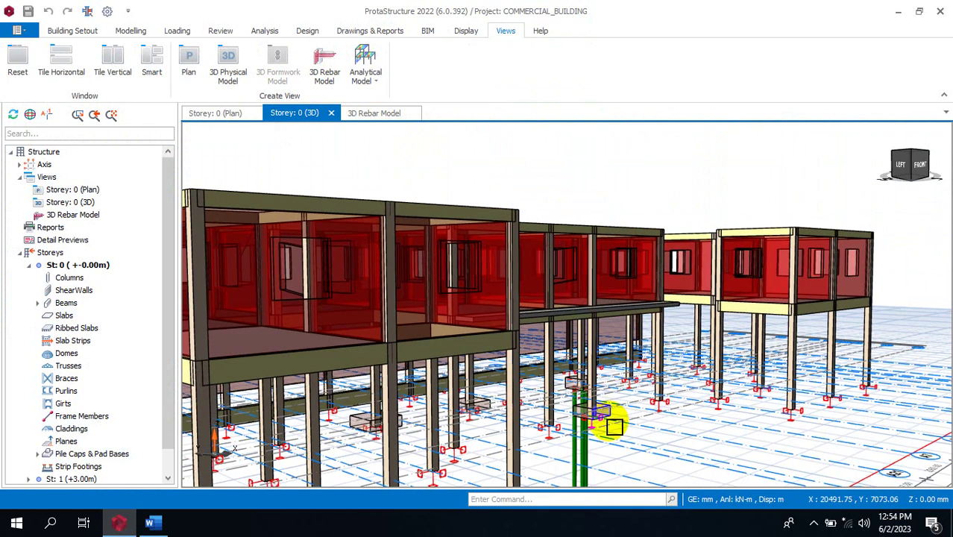
{"action": "scroll", "coordinate": [626, 403], "scroll_direction": "up", "scroll_amount": 3}
{"action": "scroll", "coordinate": [648, 369], "scroll_direction": "down", "scroll_amount": 5}
{"action": "scroll", "coordinate": [648, 380], "scroll_direction": "up", "scroll_amount": 4}
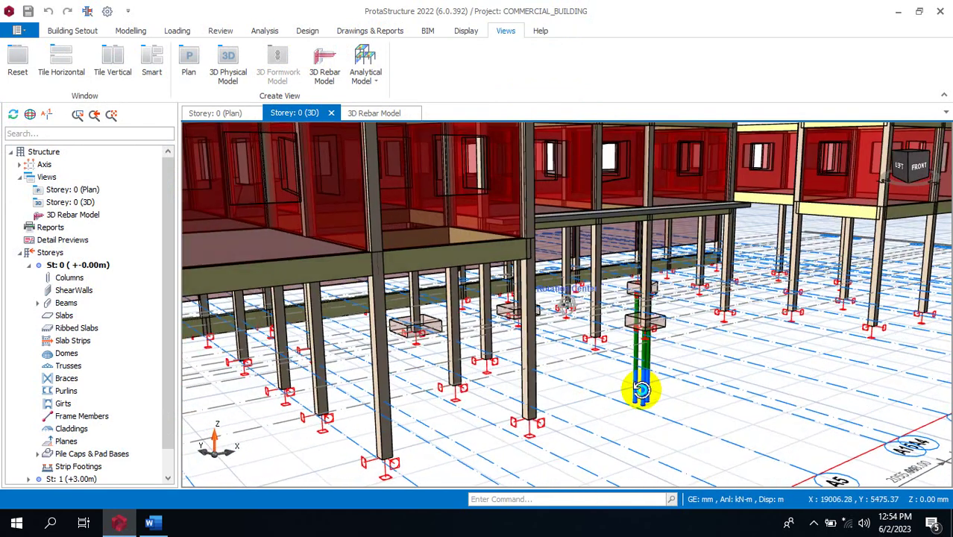
{"action": "middle_click_drag", "start_coordinate": [641, 389], "coordinate": [573, 312]}
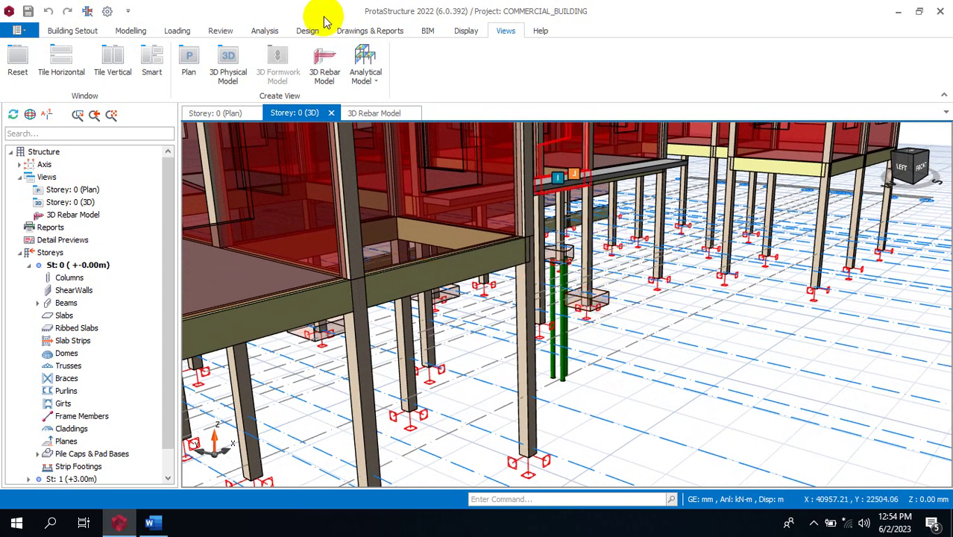
{"action": "left_click", "coordinate": [329, 66]}
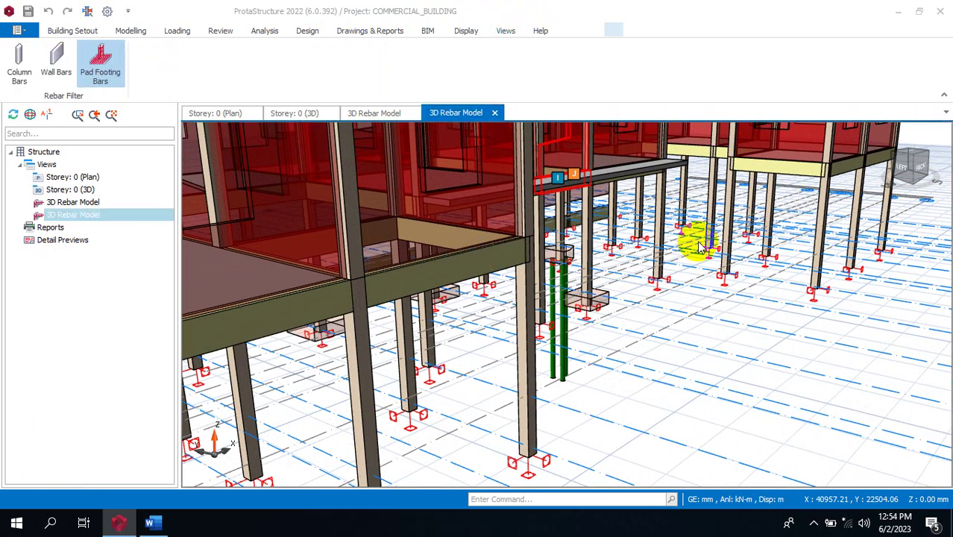
Zoom in on the pad footing's rebar cage to inspect its top and bottom bars
{"action": "scroll", "coordinate": [577, 337], "scroll_direction": "up", "scroll_amount": 10}
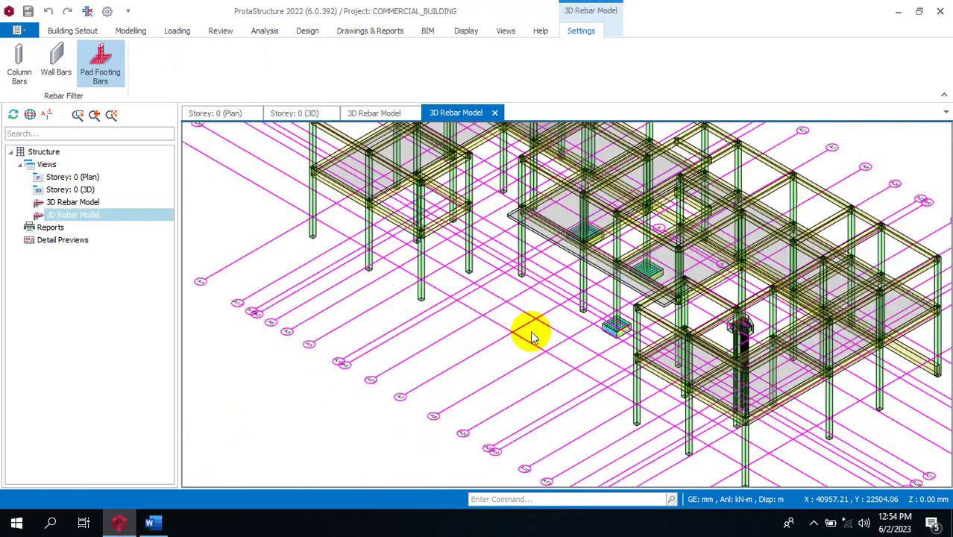
{"action": "scroll", "coordinate": [691, 319], "scroll_direction": "down", "scroll_amount": 3}
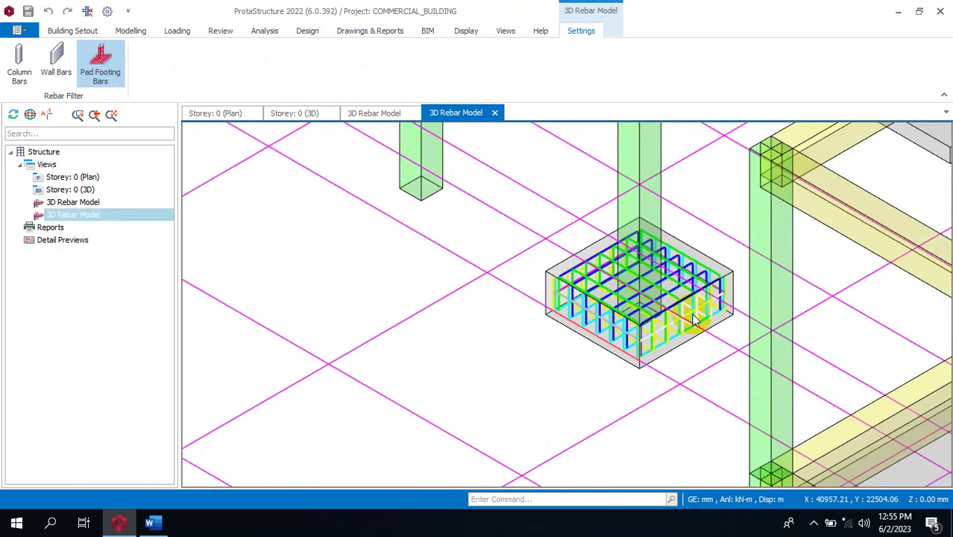
{"action": "scroll", "coordinate": [702, 307], "scroll_direction": "up", "scroll_amount": 5}
{"action": "scroll", "coordinate": [658, 315], "scroll_direction": "down", "scroll_amount": 4}
{"action": "scroll", "coordinate": [619, 328], "scroll_direction": "up", "scroll_amount": 3}
{"action": "scroll", "coordinate": [621, 328], "scroll_direction": "up", "scroll_amount": 3}
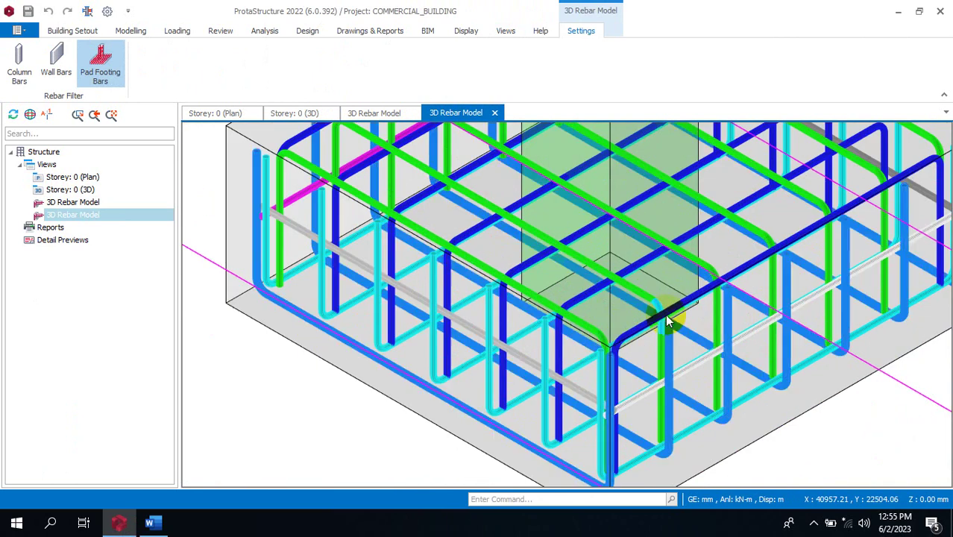
{"action": "scroll", "coordinate": [531, 333], "scroll_direction": "down", "scroll_amount": 1}
{"action": "scroll", "coordinate": [399, 296], "scroll_direction": "down", "scroll_amount": 5}
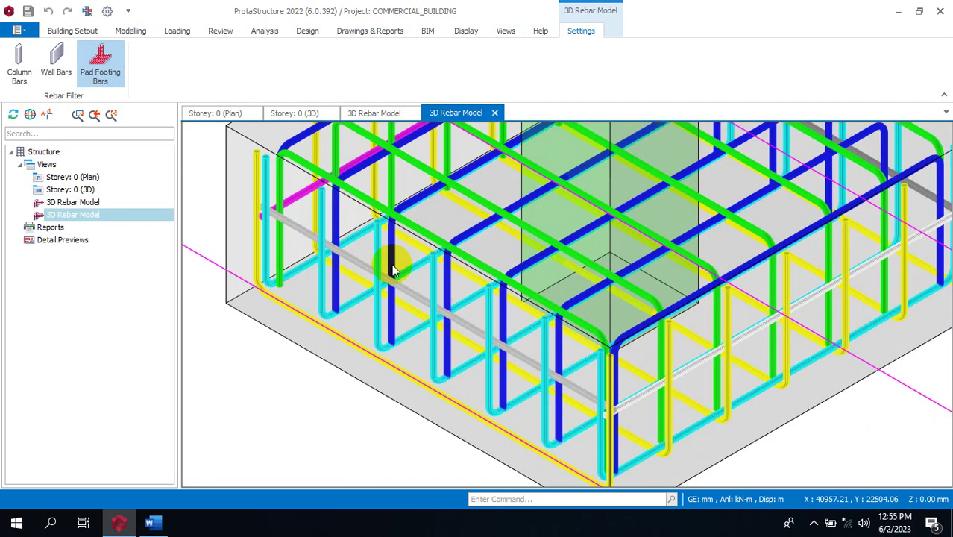
{"action": "scroll", "coordinate": [451, 204], "scroll_direction": "up", "scroll_amount": 3}
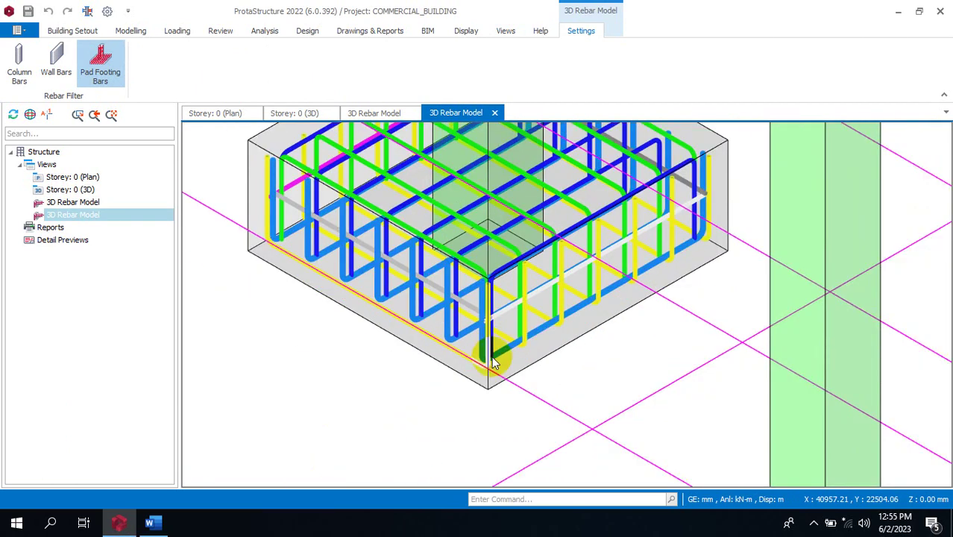
{"action": "scroll", "coordinate": [424, 304], "scroll_direction": "down", "scroll_amount": 5}
{"action": "scroll", "coordinate": [419, 309], "scroll_direction": "up", "scroll_amount": 2}
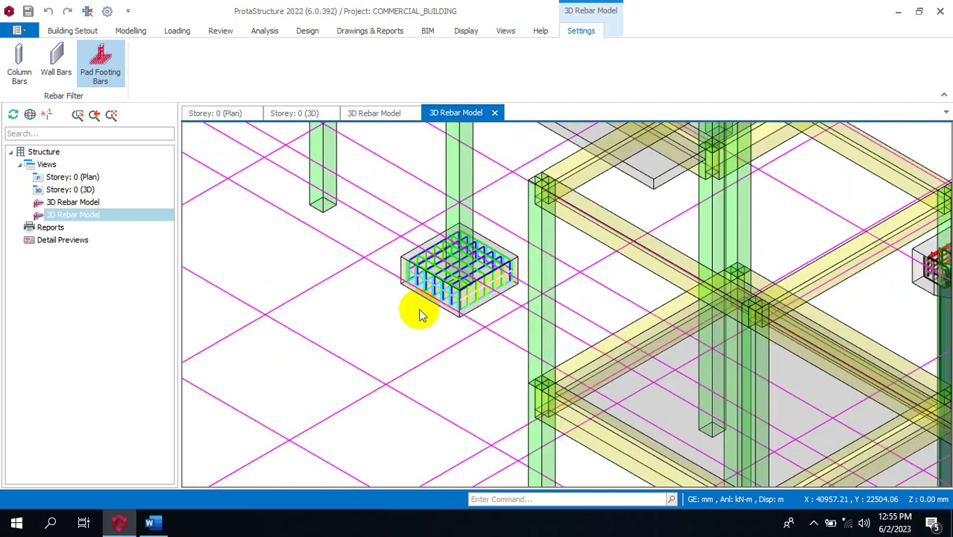
{"action": "scroll", "coordinate": [394, 287], "scroll_direction": "down", "scroll_amount": 4}
{"action": "scroll", "coordinate": [679, 278], "scroll_direction": "up", "scroll_amount": 6}
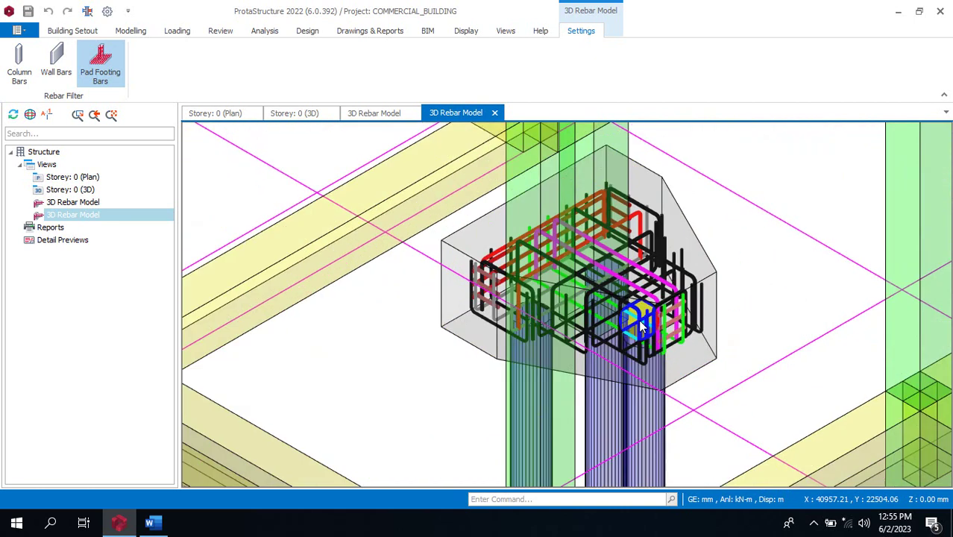
{"action": "scroll", "coordinate": [456, 269], "scroll_direction": "down", "scroll_amount": 4}
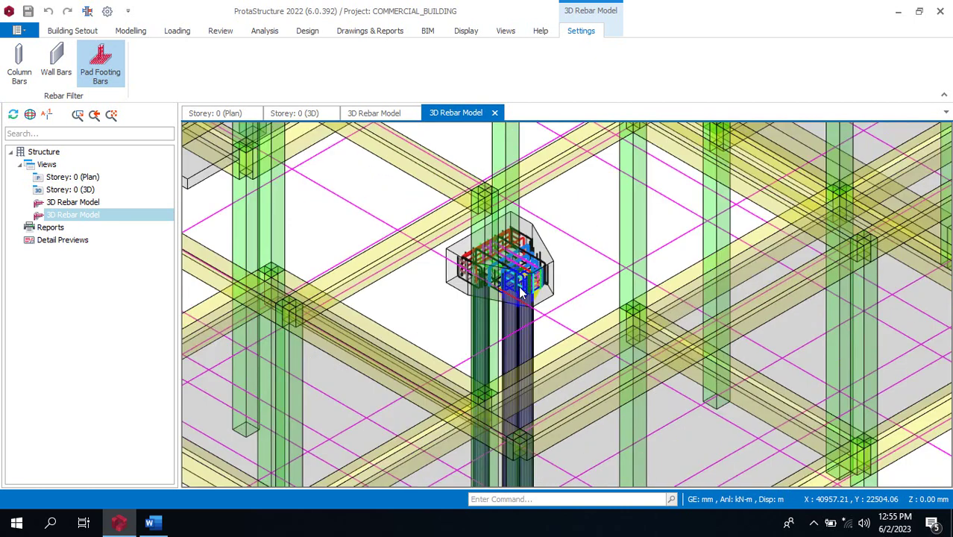
{"action": "scroll", "coordinate": [578, 261], "scroll_direction": "up", "scroll_amount": 2}
{"action": "scroll", "coordinate": [597, 272], "scroll_direction": "down", "scroll_amount": 5}
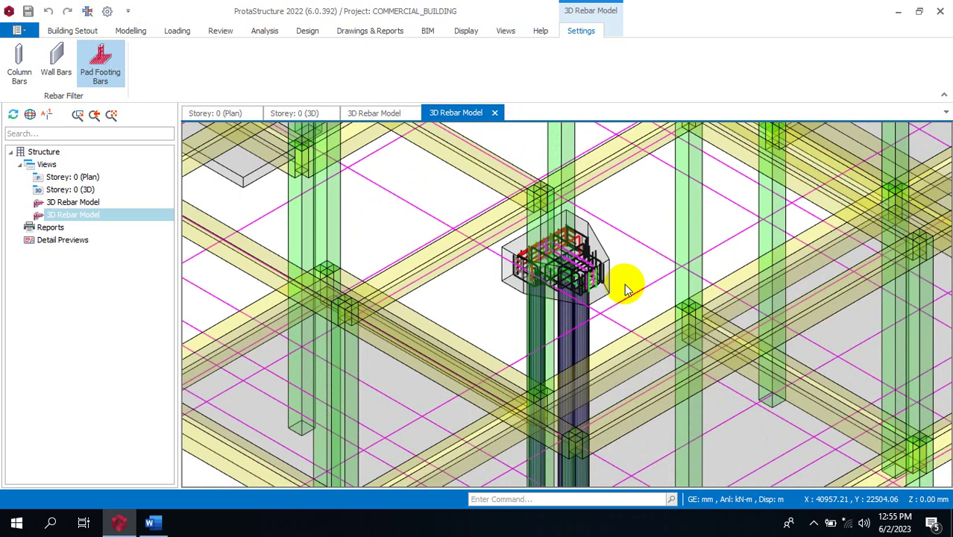
{"action": "scroll", "coordinate": [471, 319], "scroll_direction": "up", "scroll_amount": 6}
{"action": "scroll", "coordinate": [406, 319], "scroll_direction": "down", "scroll_amount": 5}
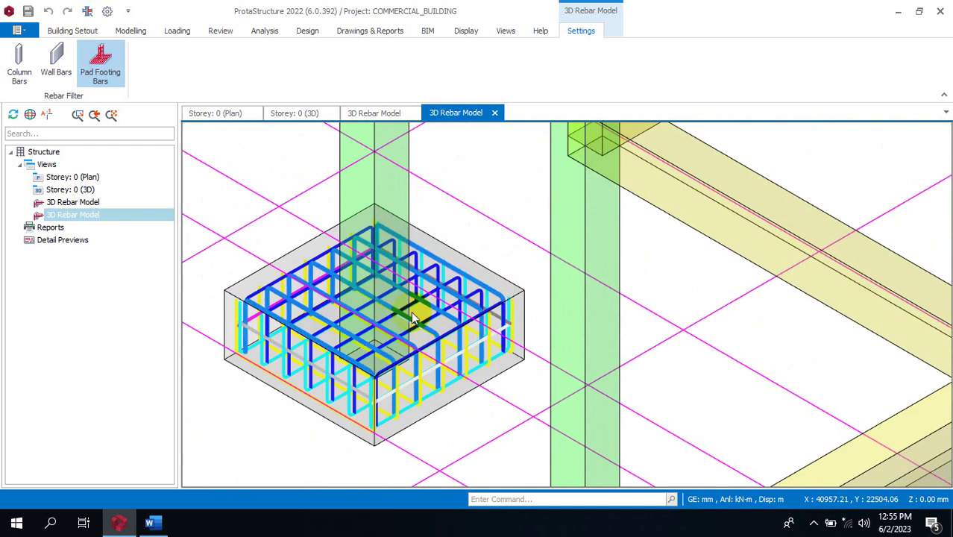
{"action": "scroll", "coordinate": [452, 270], "scroll_direction": "up", "scroll_amount": 4}
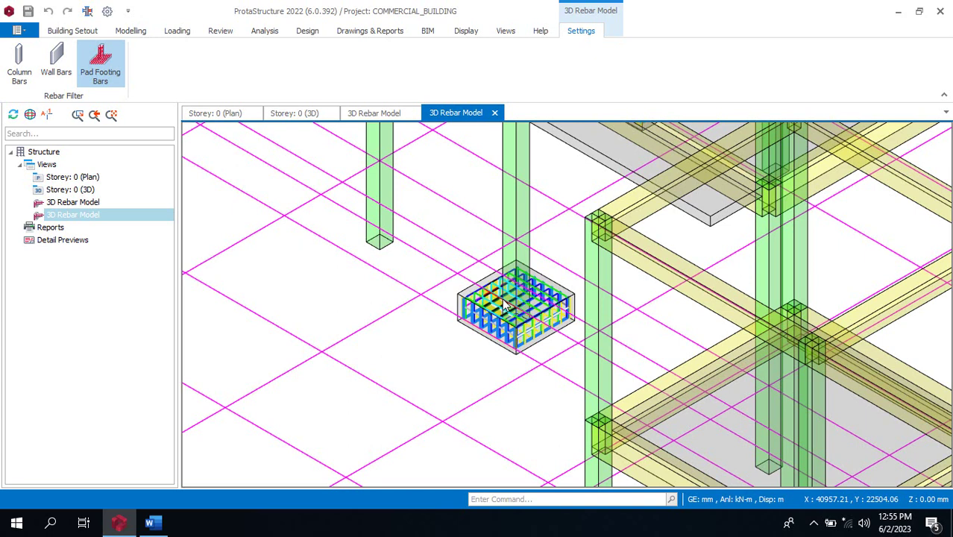
{"action": "scroll", "coordinate": [514, 309], "scroll_direction": "up", "scroll_amount": 5}
{"action": "scroll", "coordinate": [529, 327], "scroll_direction": "down", "scroll_amount": 3}
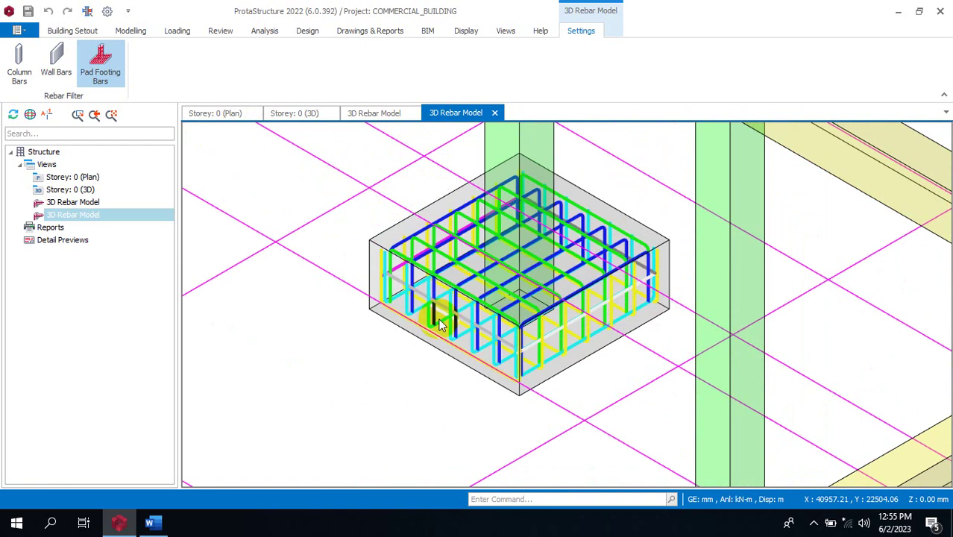
{"action": "scroll", "coordinate": [440, 324], "scroll_direction": "up", "scroll_amount": 3}
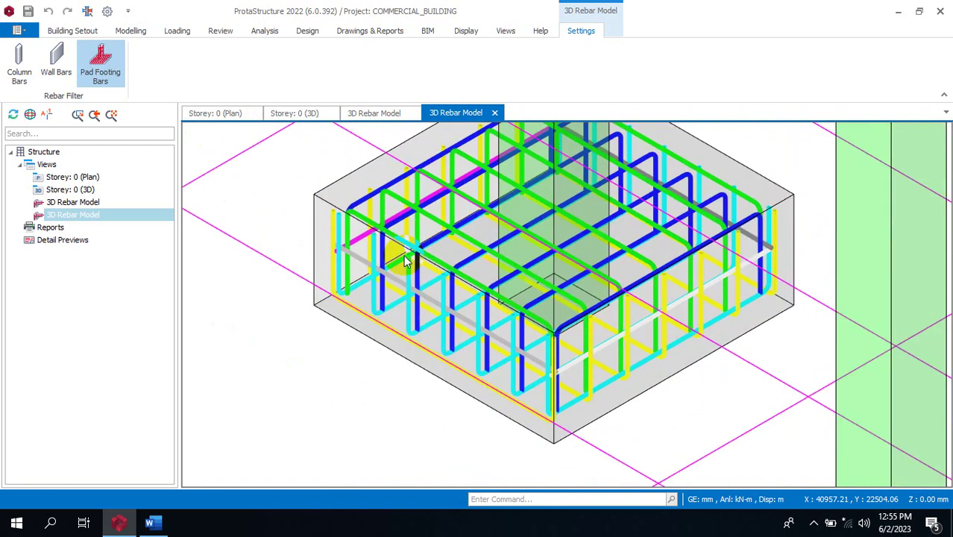
{"action": "scroll", "coordinate": [405, 260], "scroll_direction": "down", "scroll_amount": 5}
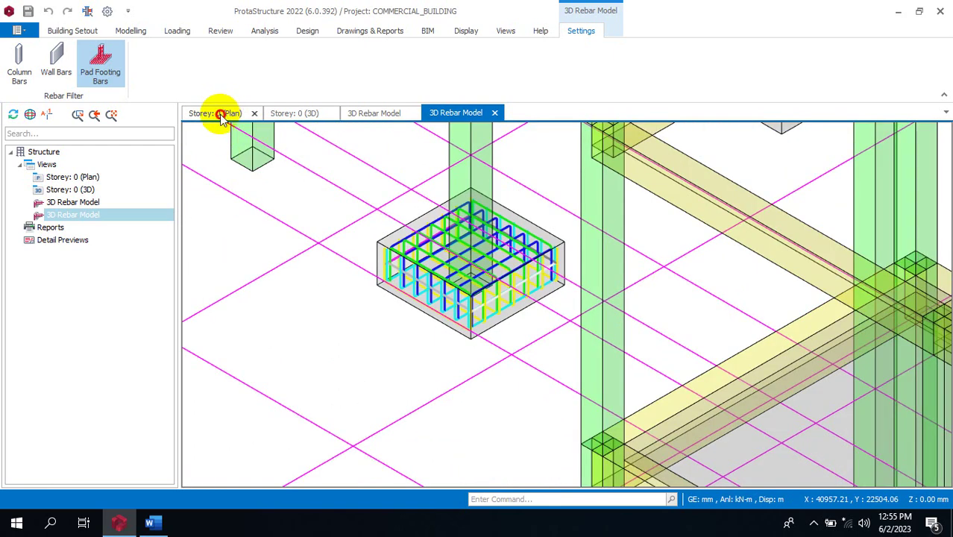
Return to the Storey 0 plan and open the Pad Footing dialog for footing F-1C27
{"action": "left_click", "coordinate": [222, 113]}
{"action": "scroll", "coordinate": [546, 317], "scroll_direction": "down", "scroll_amount": 3}
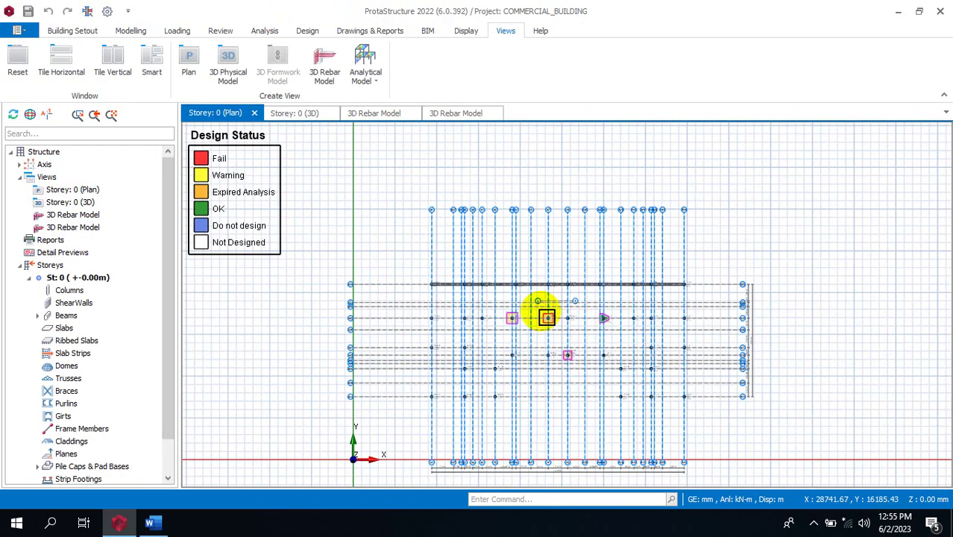
{"action": "scroll", "coordinate": [546, 318], "scroll_direction": "up", "scroll_amount": 3}
{"action": "scroll", "coordinate": [526, 292], "scroll_direction": "down", "scroll_amount": 1}
{"action": "scroll", "coordinate": [577, 409], "scroll_direction": "up", "scroll_amount": 1}
{"action": "scroll", "coordinate": [589, 322], "scroll_direction": "up", "scroll_amount": 2}
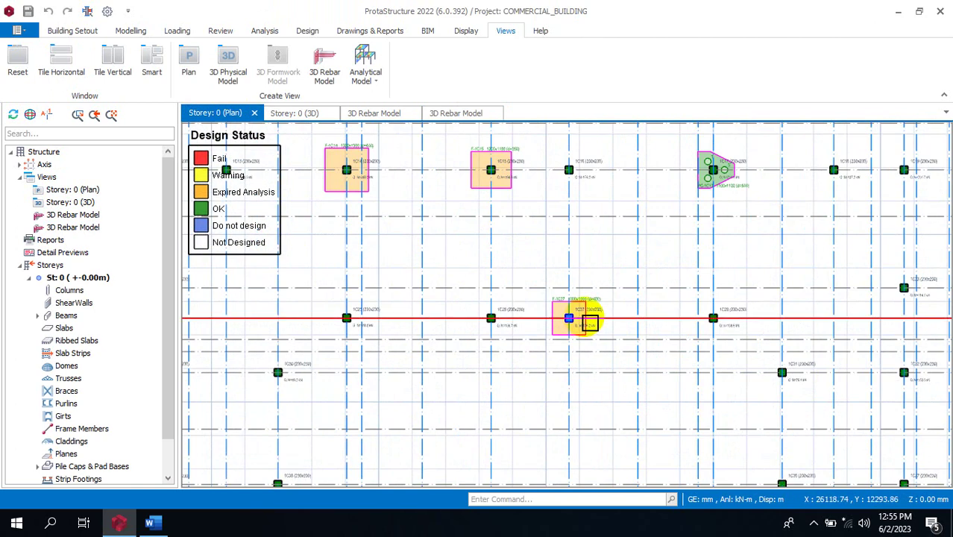
{"action": "left_click", "coordinate": [589, 337]}
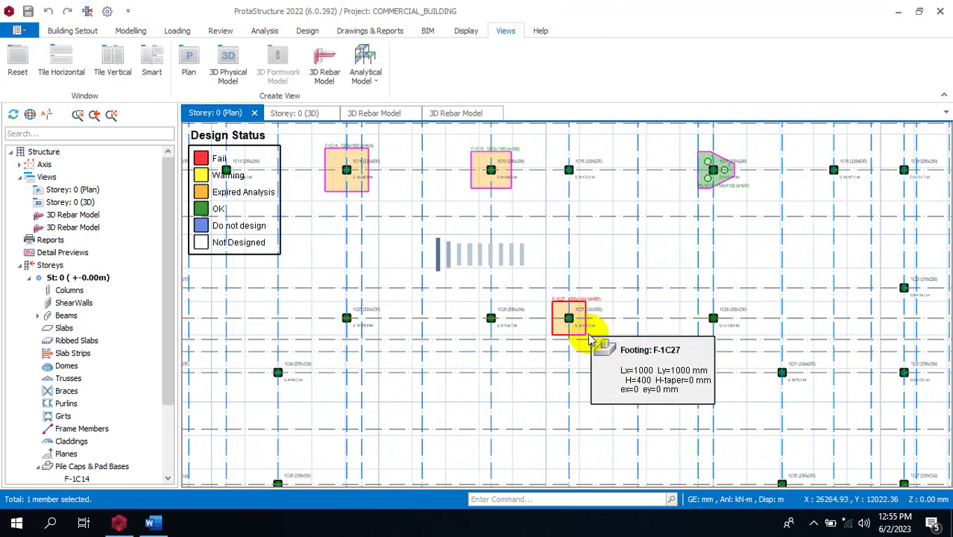
{"action": "double_click", "coordinate": [586, 334]}
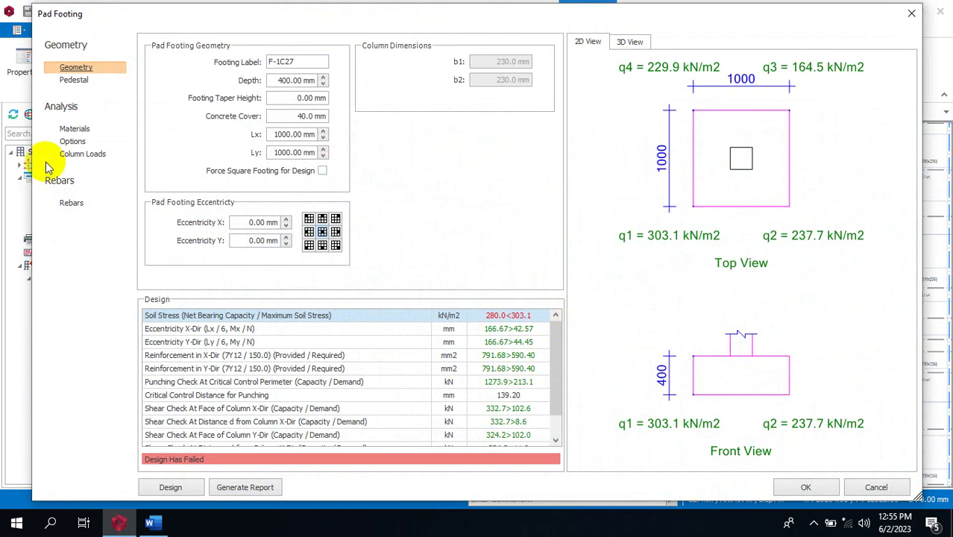
In F-1C27's Rebars list, clear Bob for Top Rebar (X-Dir) and Top Rebar (Y-Dir)
{"action": "left_click", "coordinate": [74, 205]}
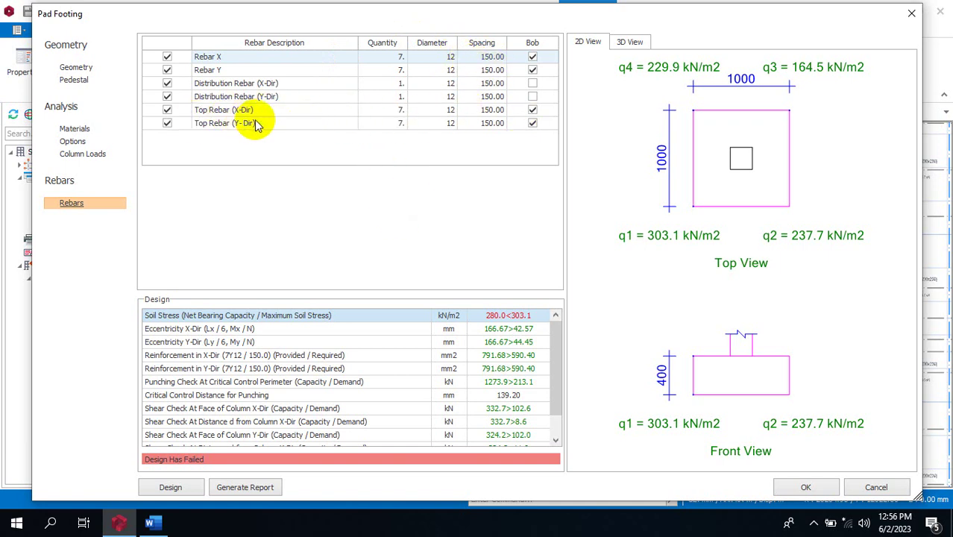
{"action": "left_click", "coordinate": [534, 112]}
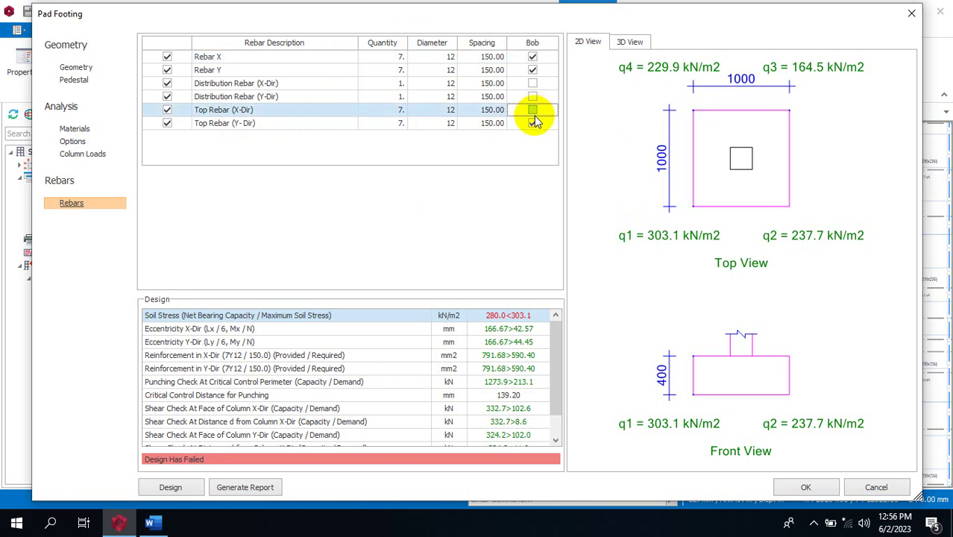
{"action": "left_click", "coordinate": [533, 123]}
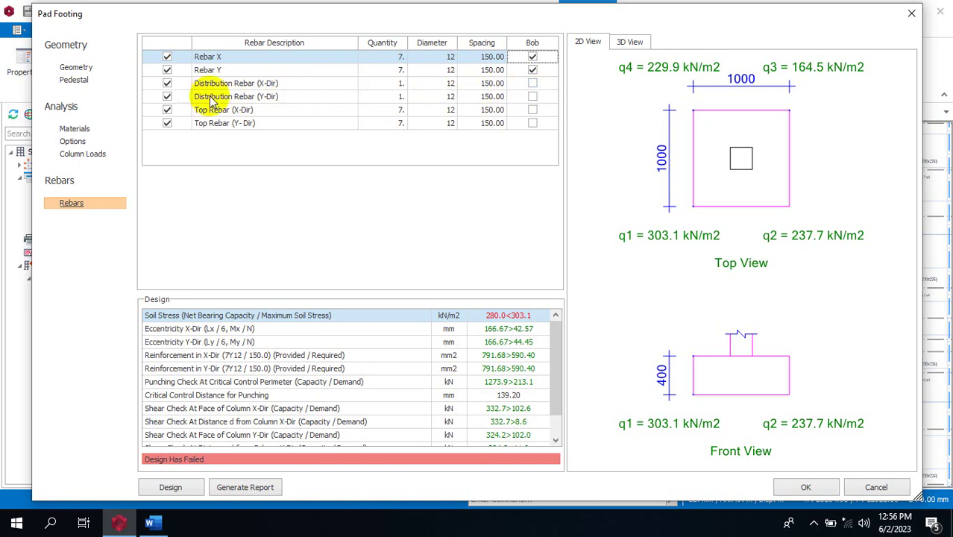
Untick Distribution Rebar X/Y and both Top Rebar rows, setting their quantities to 0
{"action": "left_click", "coordinate": [533, 96]}
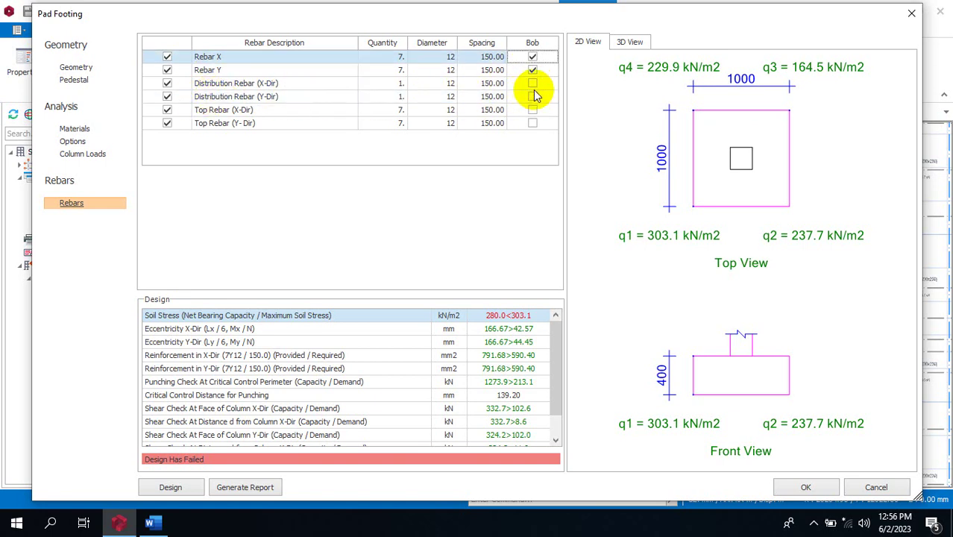
{"action": "left_click", "coordinate": [532, 96]}
{"action": "left_click", "coordinate": [534, 86]}
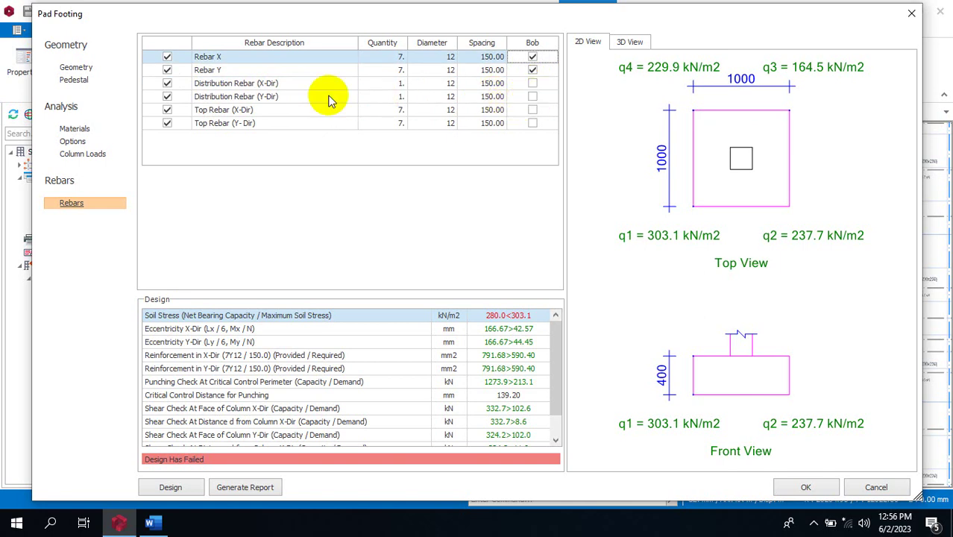
{"action": "left_click", "coordinate": [167, 96]}
{"action": "left_click", "coordinate": [167, 83]}
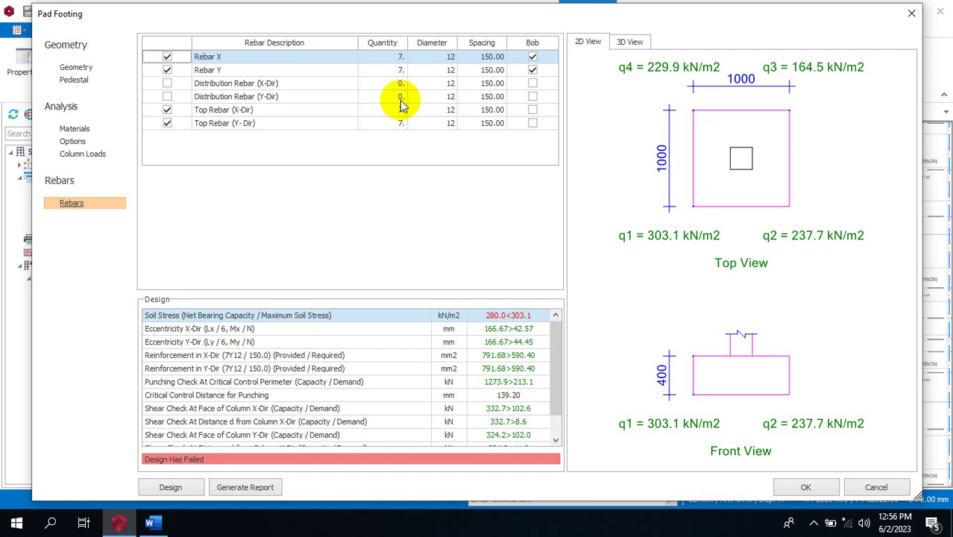
{"action": "left_click", "coordinate": [167, 124]}
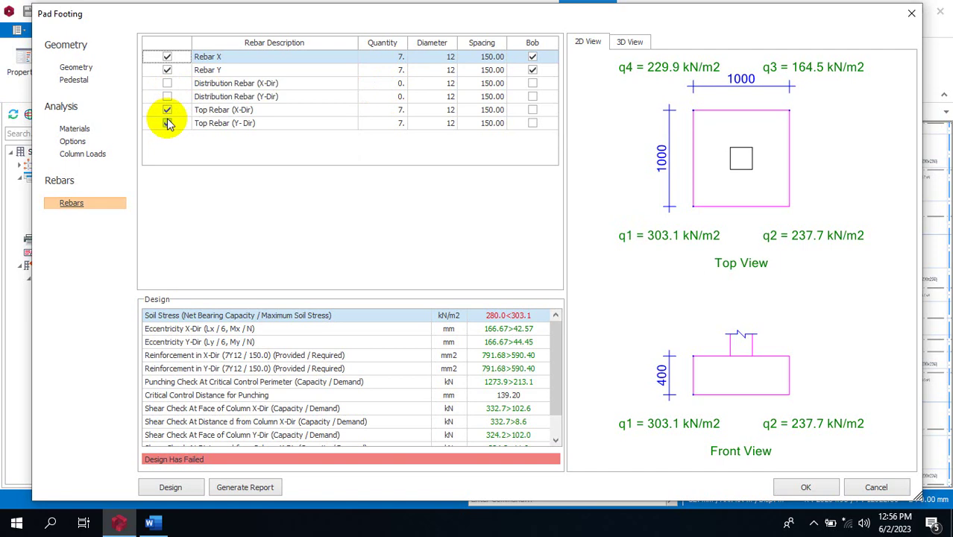
{"action": "left_click", "coordinate": [167, 123]}
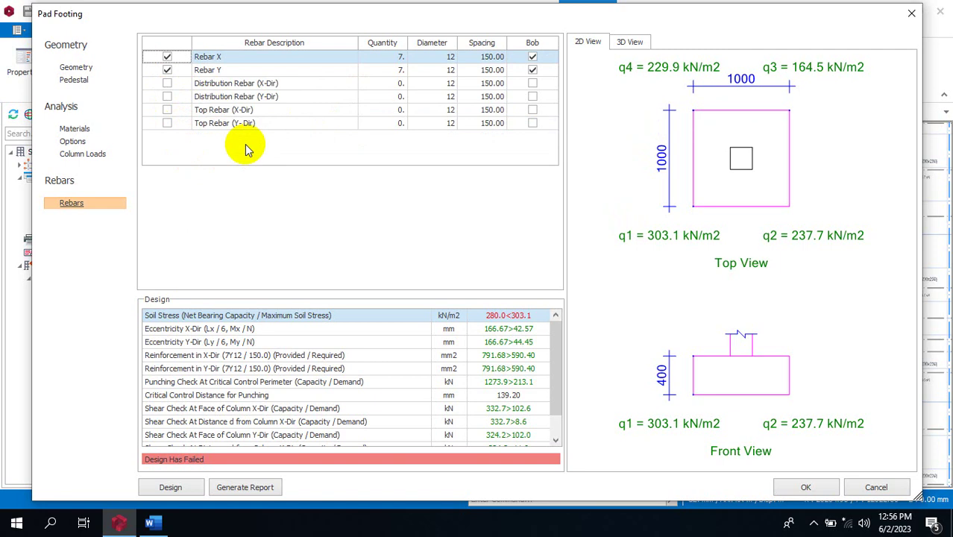
Re-run the design and confirm the 1100 × 1100 mm, 350 mm deep footing with 8Y12 bars
{"action": "left_click", "coordinate": [173, 487]}
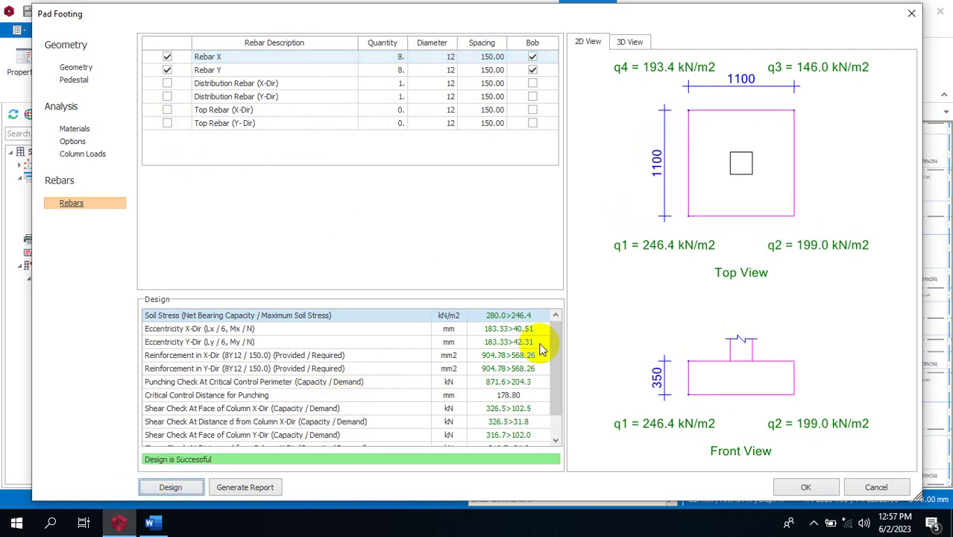
{"action": "left_click", "coordinate": [75, 69]}
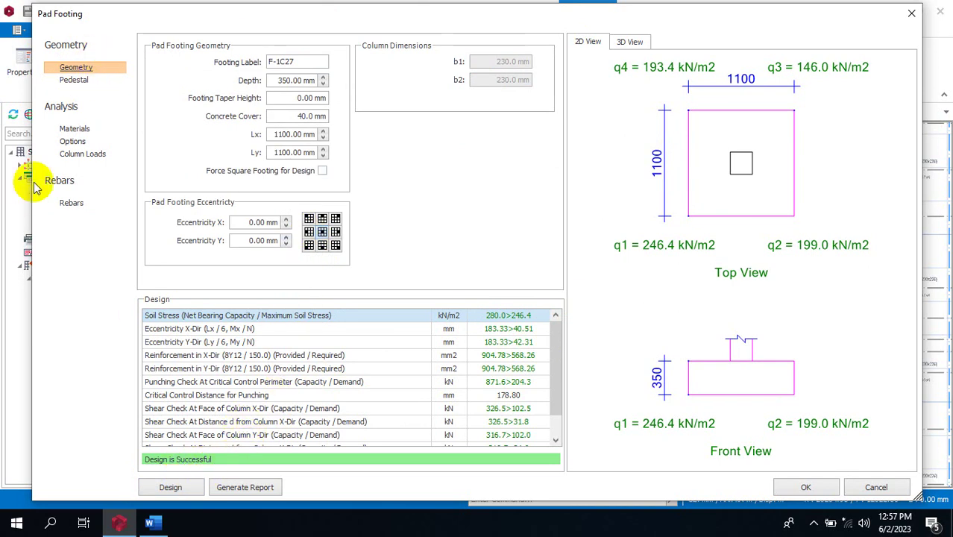
Add Top Rebar in X and Y directions with Bob enabled for both
{"action": "left_click", "coordinate": [67, 204]}
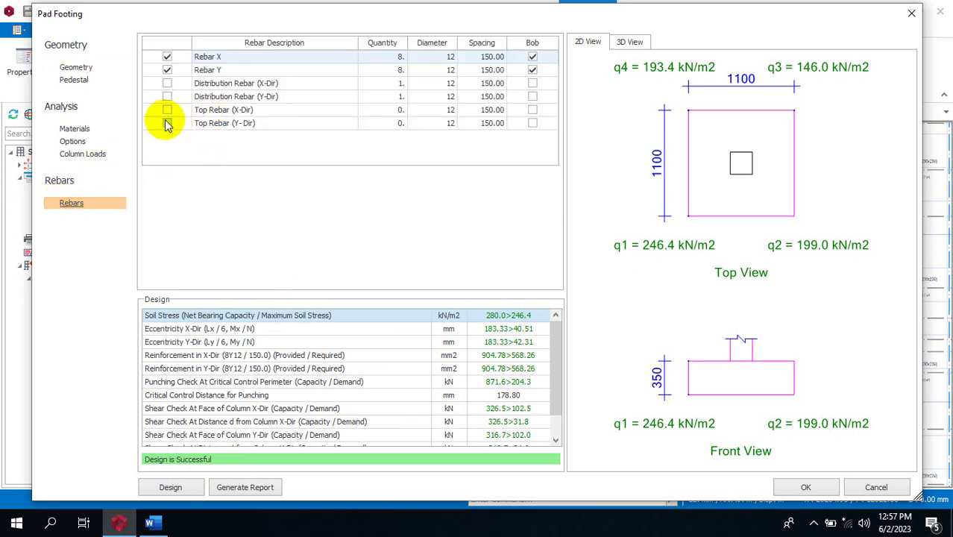
{"action": "left_click", "coordinate": [167, 109]}
{"action": "left_click", "coordinate": [167, 123]}
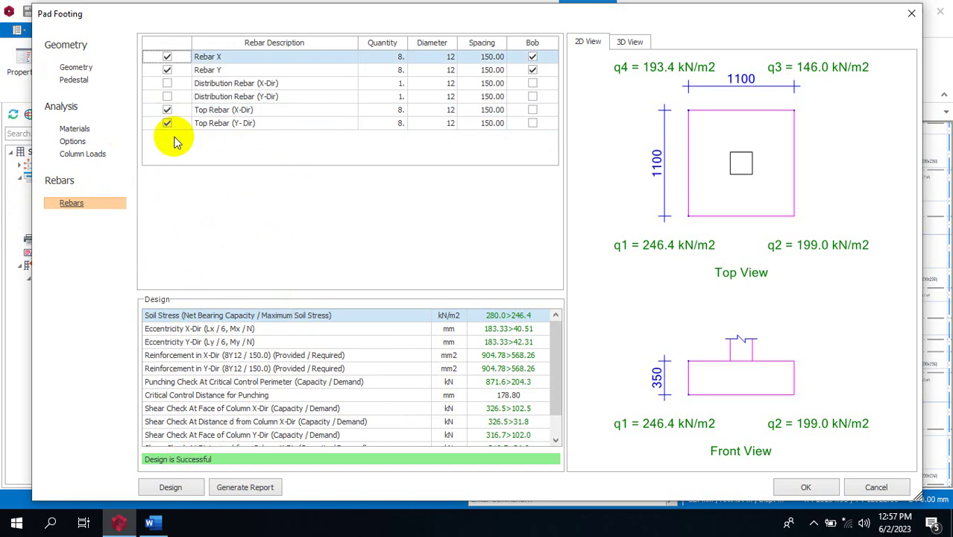
{"action": "left_click", "coordinate": [532, 110]}
{"action": "left_click", "coordinate": [532, 123]}
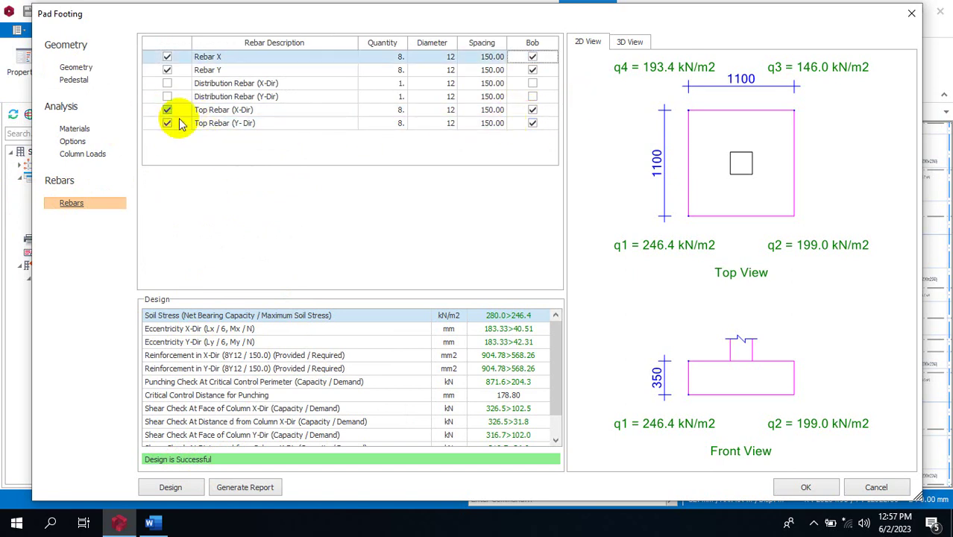
Re-run the F-1C27 design with the top bars included
{"action": "left_click", "coordinate": [78, 67]}
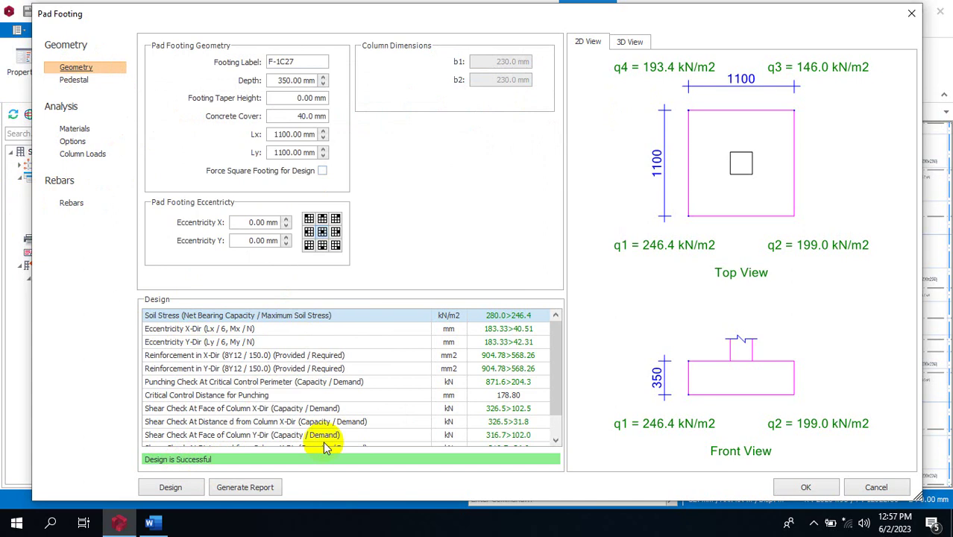
{"action": "left_click", "coordinate": [165, 487]}
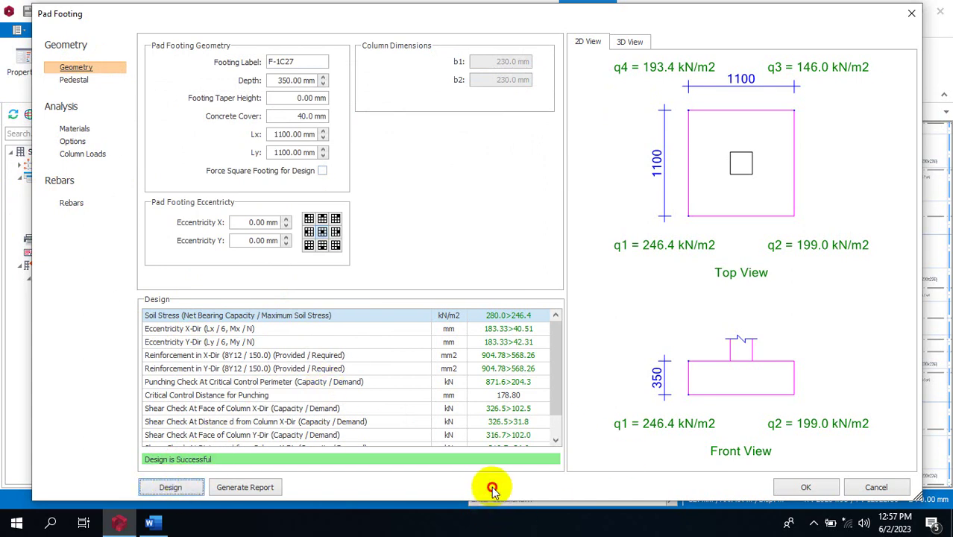
{"action": "scroll", "coordinate": [557, 374], "scroll_direction": "down", "scroll_amount": 1}
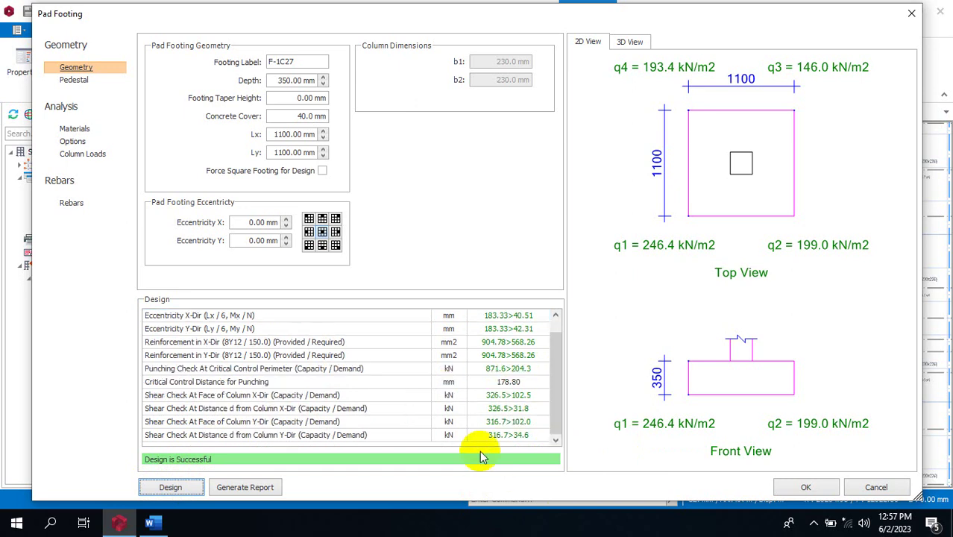
{"action": "left_click", "coordinate": [174, 493]}
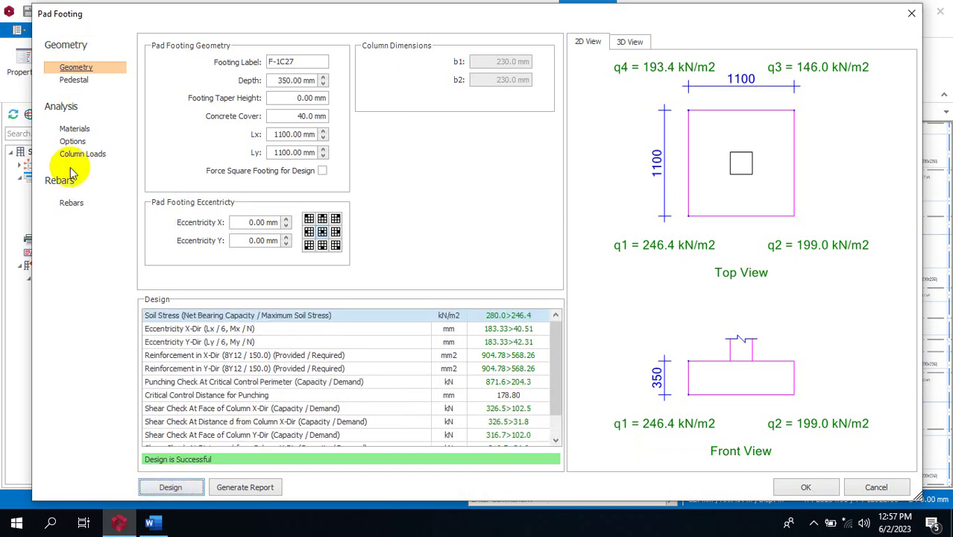
{"action": "left_click", "coordinate": [71, 203]}
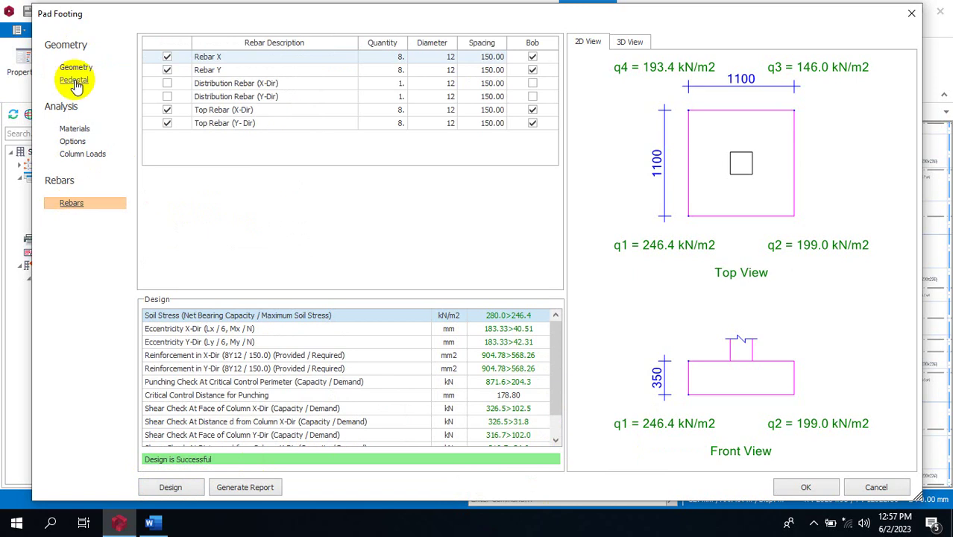
{"action": "left_click", "coordinate": [181, 489]}
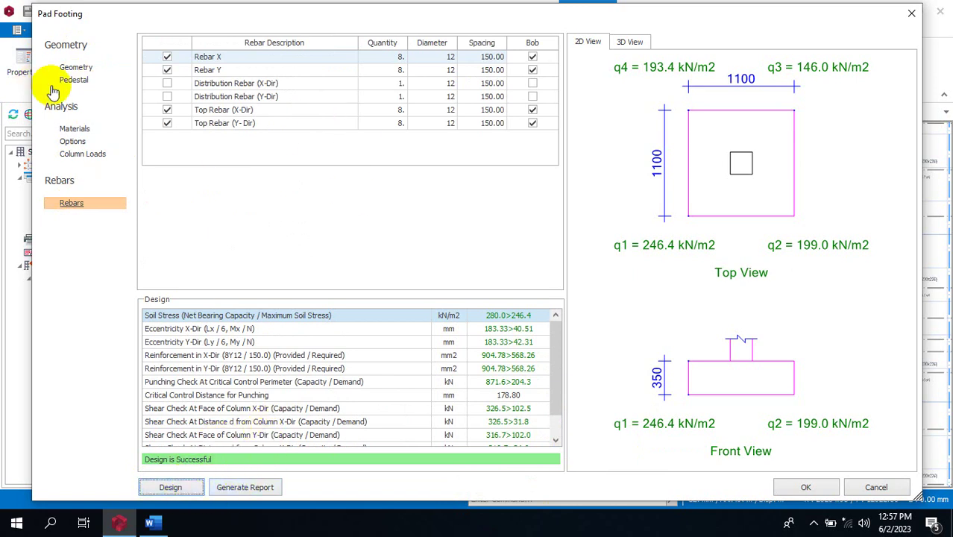
Remove the top Y and X bars again, returning their quantities to 0
{"action": "left_click", "coordinate": [76, 67]}
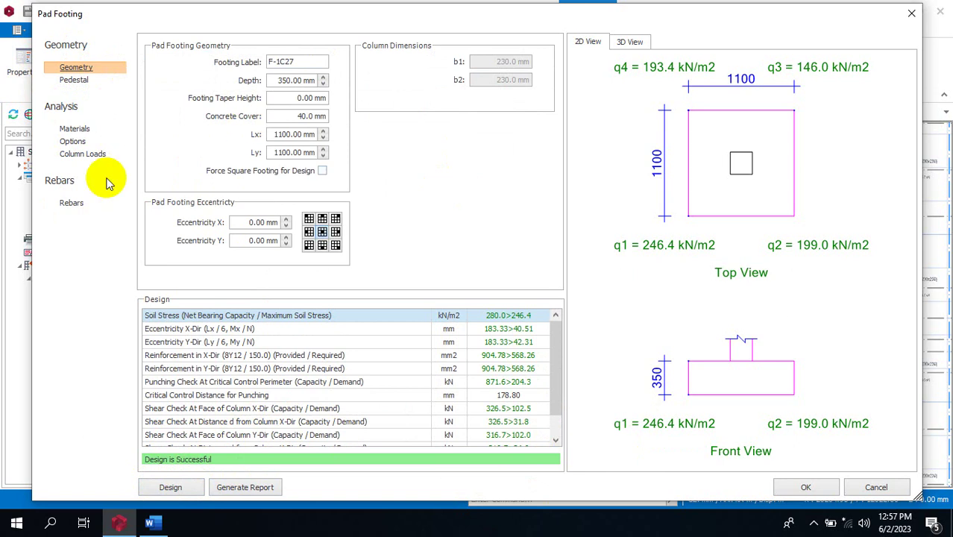
{"action": "left_click", "coordinate": [72, 204]}
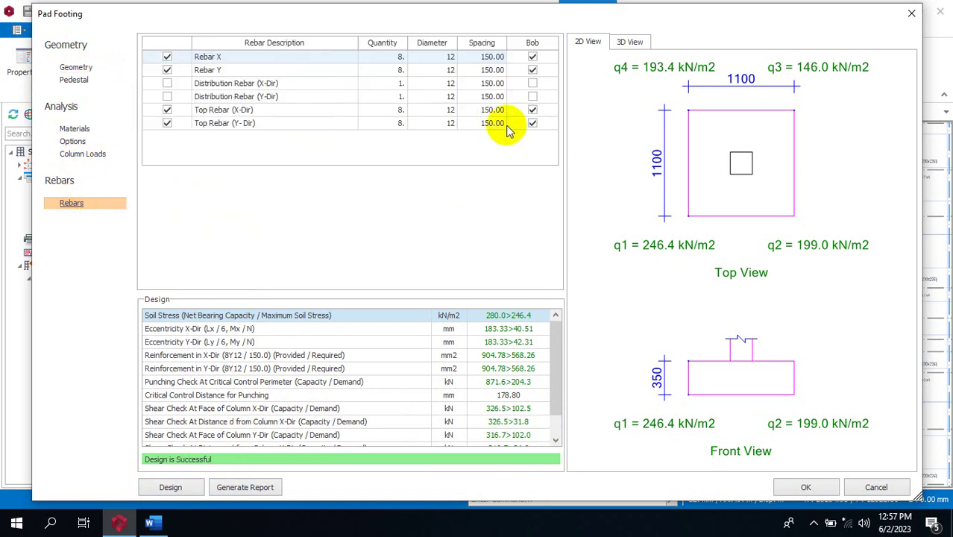
{"action": "left_click", "coordinate": [167, 123]}
{"action": "left_click", "coordinate": [167, 110]}
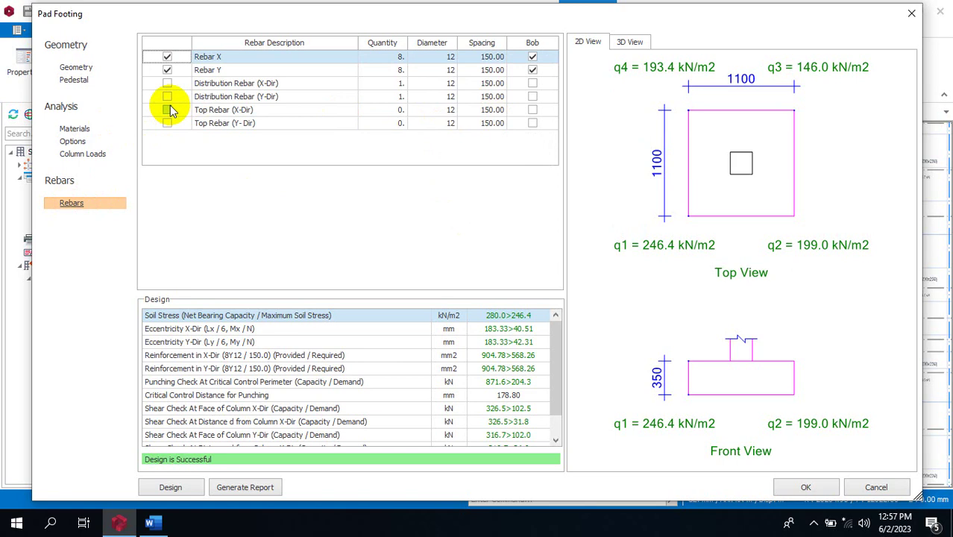
Redesign F-1C27 without top bars, apply with OK, and view the existing 3D Rebar Model tab
{"action": "left_click", "coordinate": [170, 486]}
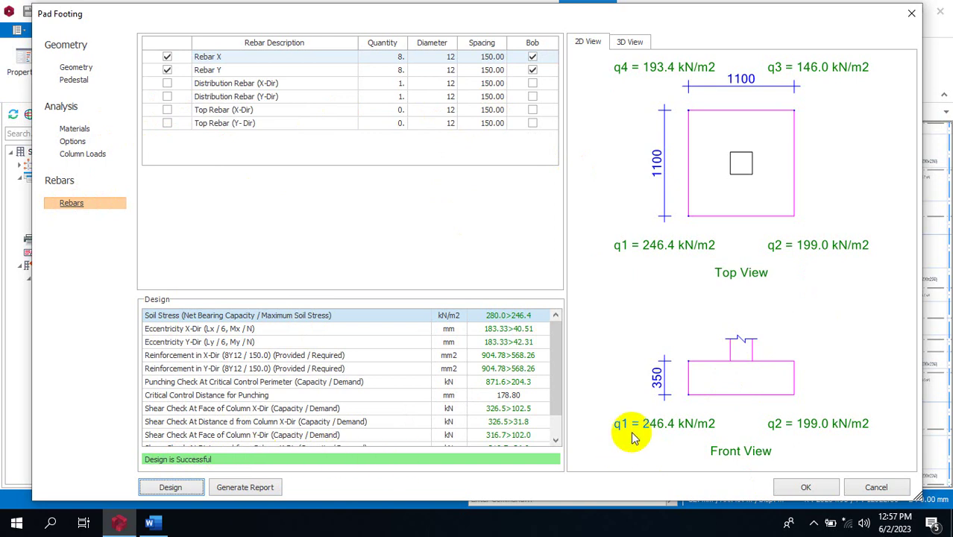
{"action": "left_click", "coordinate": [809, 487]}
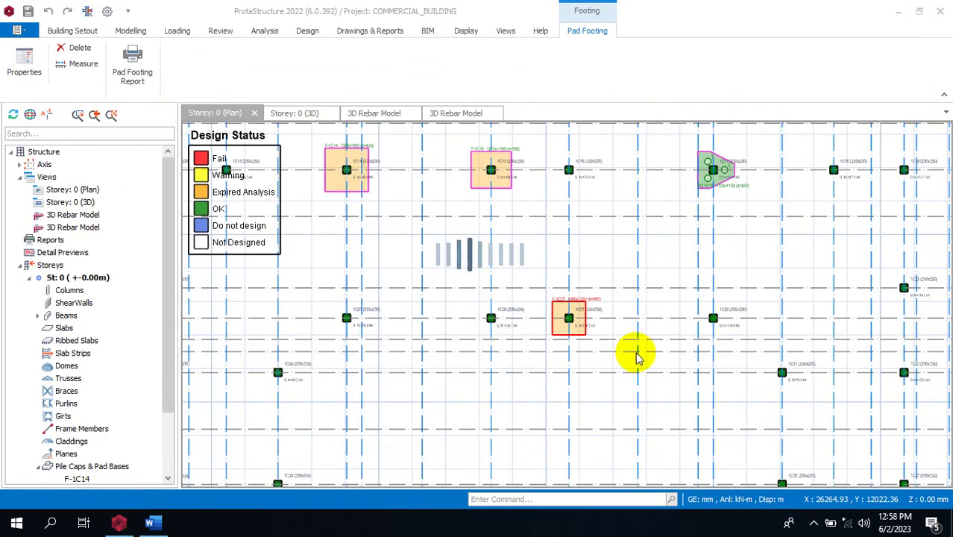
{"action": "left_click", "coordinate": [565, 315]}
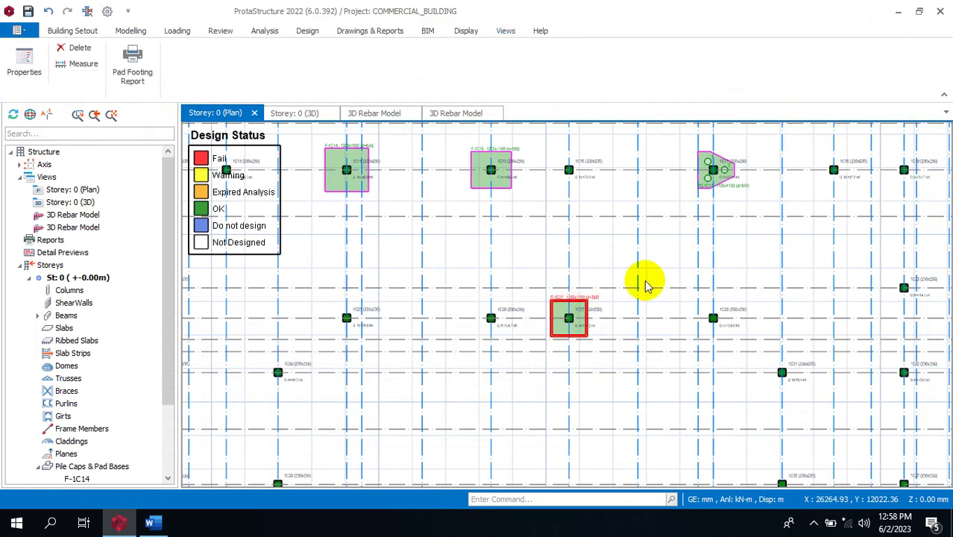
{"action": "scroll", "coordinate": [633, 289], "scroll_direction": "up", "scroll_amount": 4}
{"action": "scroll", "coordinate": [510, 340], "scroll_direction": "up", "scroll_amount": 2}
{"action": "scroll", "coordinate": [521, 270], "scroll_direction": "down", "scroll_amount": 3}
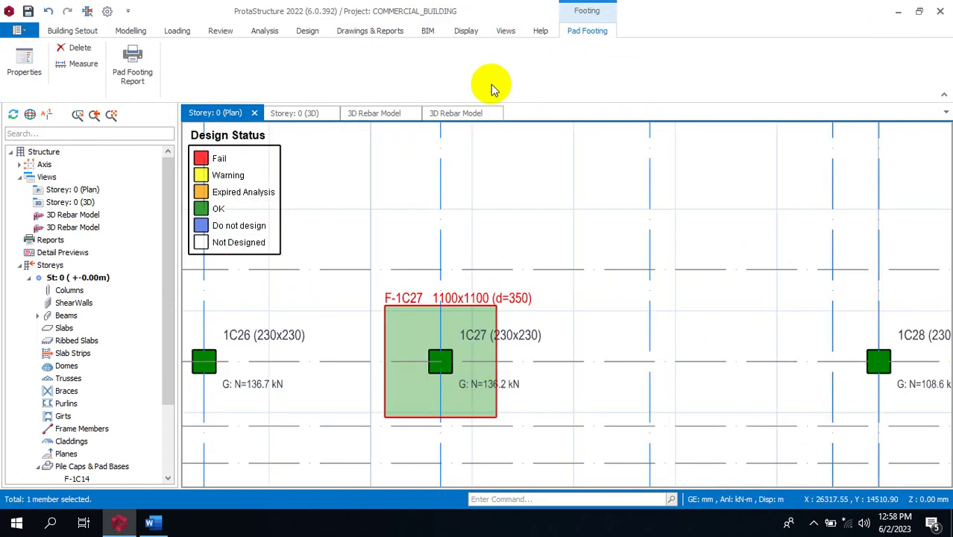
{"action": "left_click", "coordinate": [453, 114]}
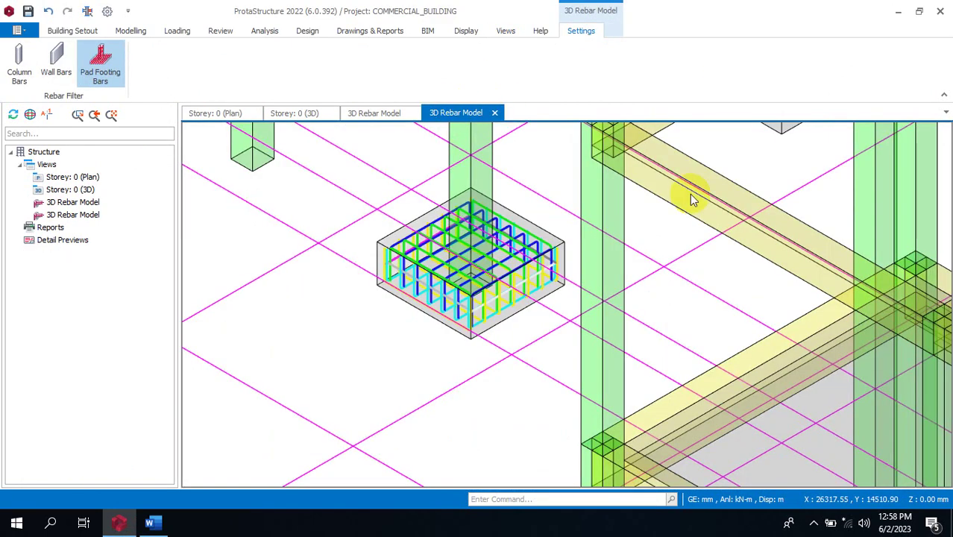
Close both old 3D Rebar Model tabs and generate a new 3D Rebar Model from Views
{"action": "left_click", "coordinate": [494, 113]}
{"action": "left_click", "coordinate": [414, 112]}
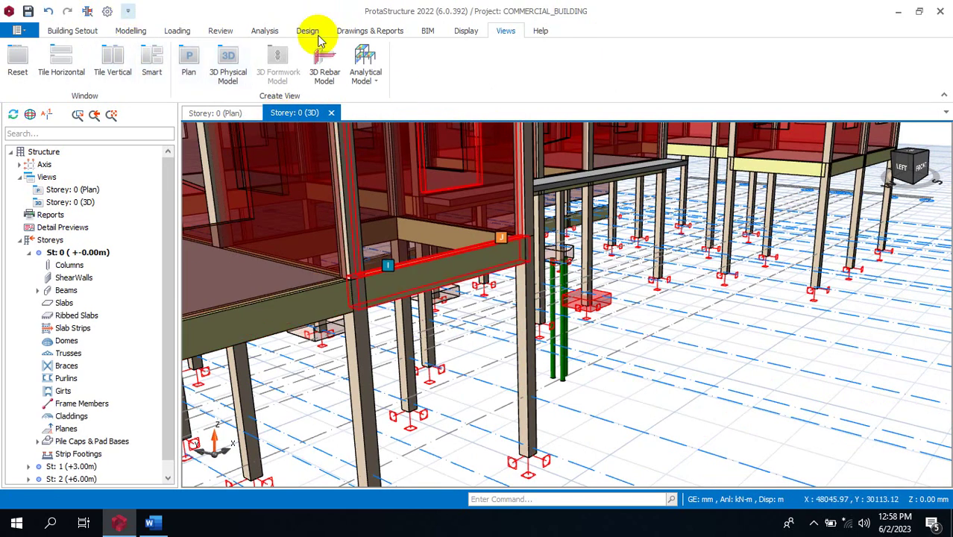
{"action": "left_click", "coordinate": [693, 132]}
{"action": "left_click", "coordinate": [442, 125]}
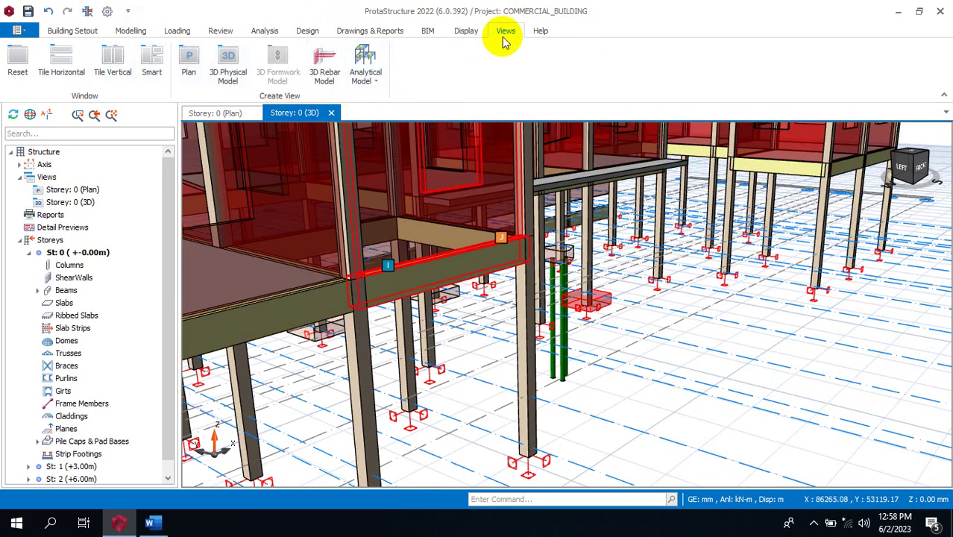
{"action": "left_click", "coordinate": [474, 147]}
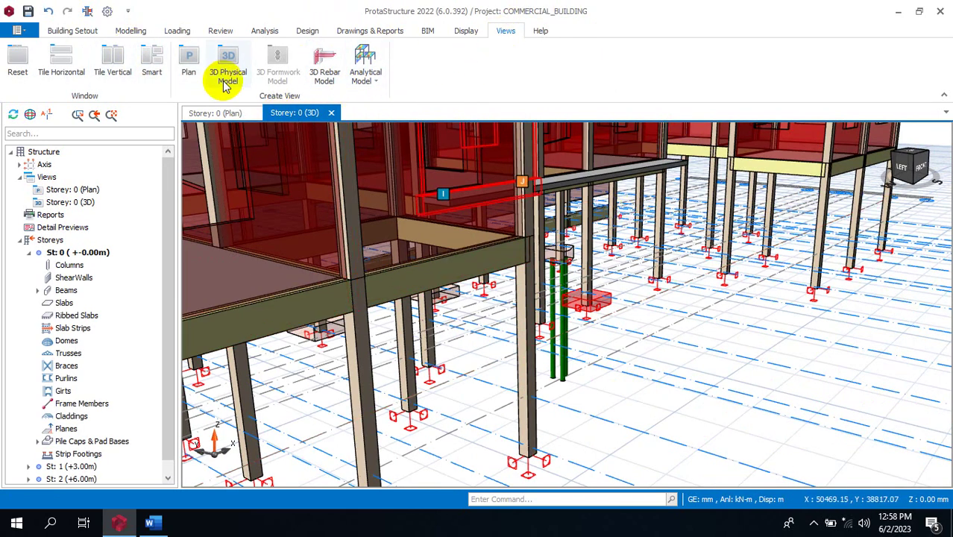
{"action": "left_click", "coordinate": [323, 62]}
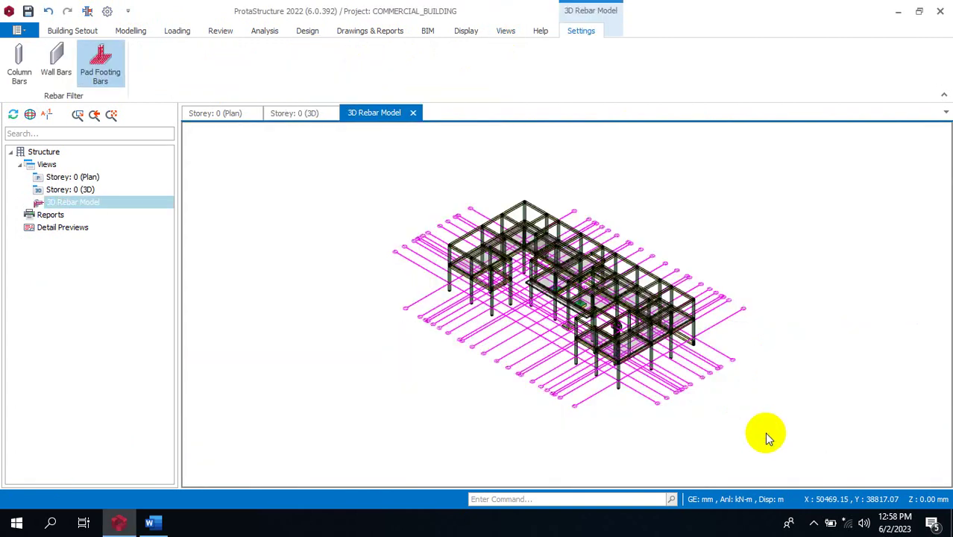
Zoom in on the pad footing's bottom-only reinforcement cage in the 3D Rebar Model
{"action": "scroll", "coordinate": [562, 344], "scroll_direction": "up", "scroll_amount": 5}
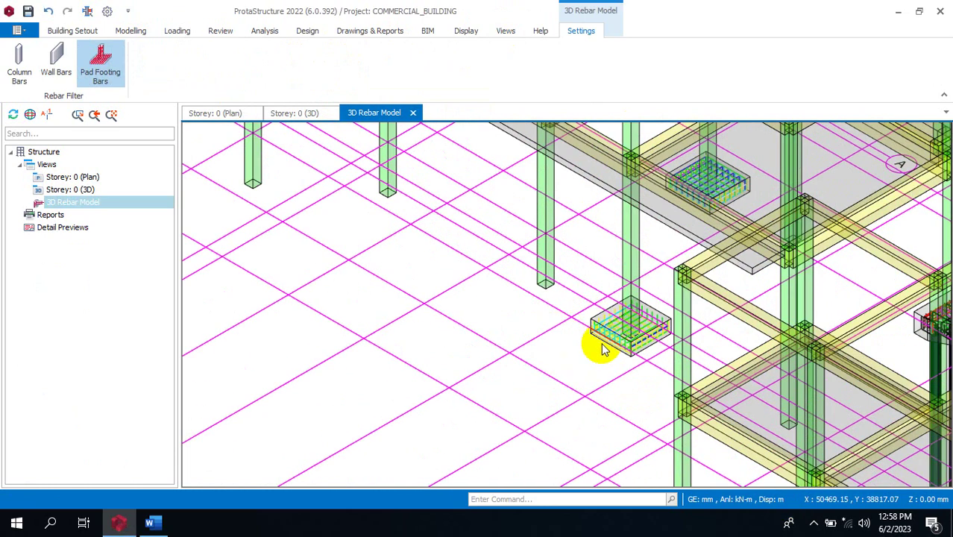
{"action": "scroll", "coordinate": [604, 350], "scroll_direction": "up", "scroll_amount": 5}
{"action": "scroll", "coordinate": [595, 299], "scroll_direction": "down", "scroll_amount": 2}
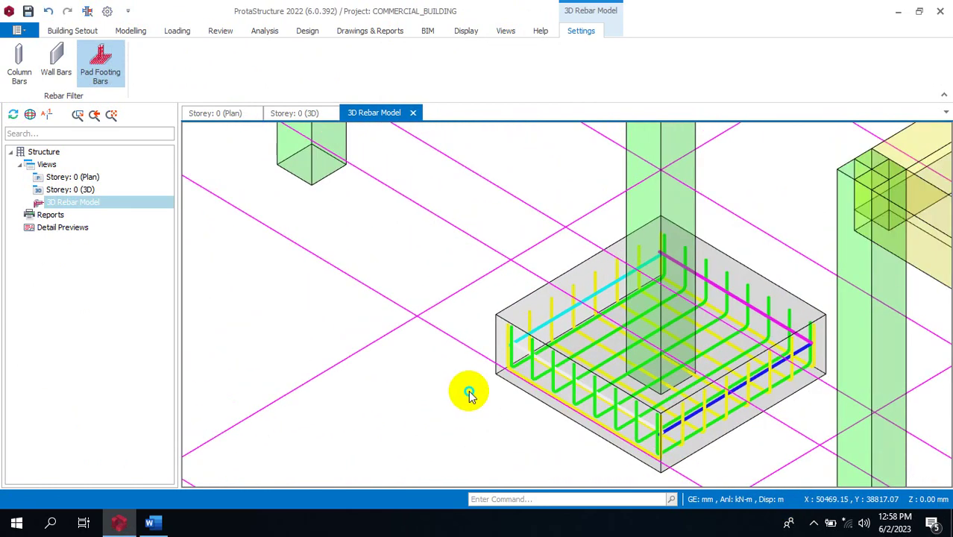
{"action": "scroll", "coordinate": [485, 388], "scroll_direction": "down", "scroll_amount": 2}
{"action": "scroll", "coordinate": [589, 266], "scroll_direction": "down", "scroll_amount": 3}
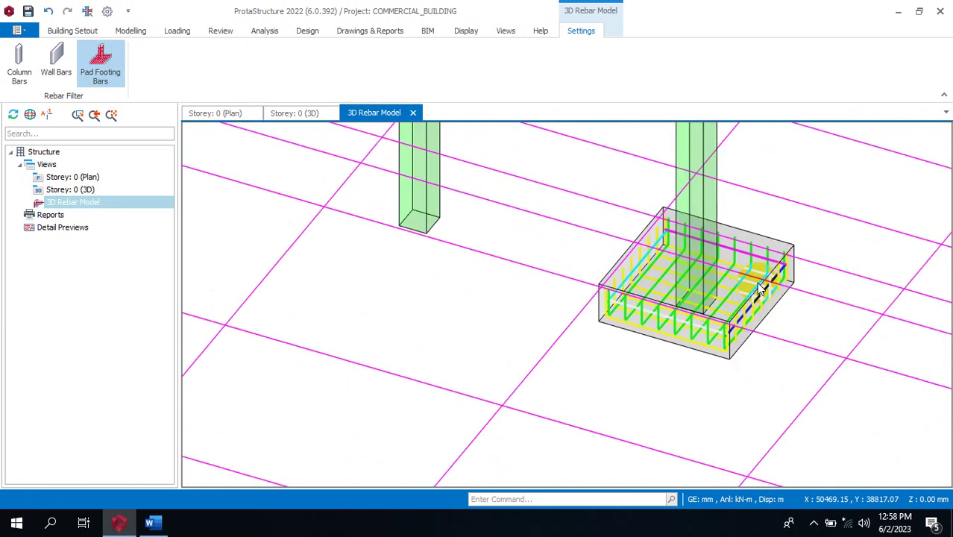
{"action": "scroll", "coordinate": [753, 321], "scroll_direction": "up", "scroll_amount": 4}
{"action": "scroll", "coordinate": [740, 312], "scroll_direction": "down", "scroll_amount": 2}
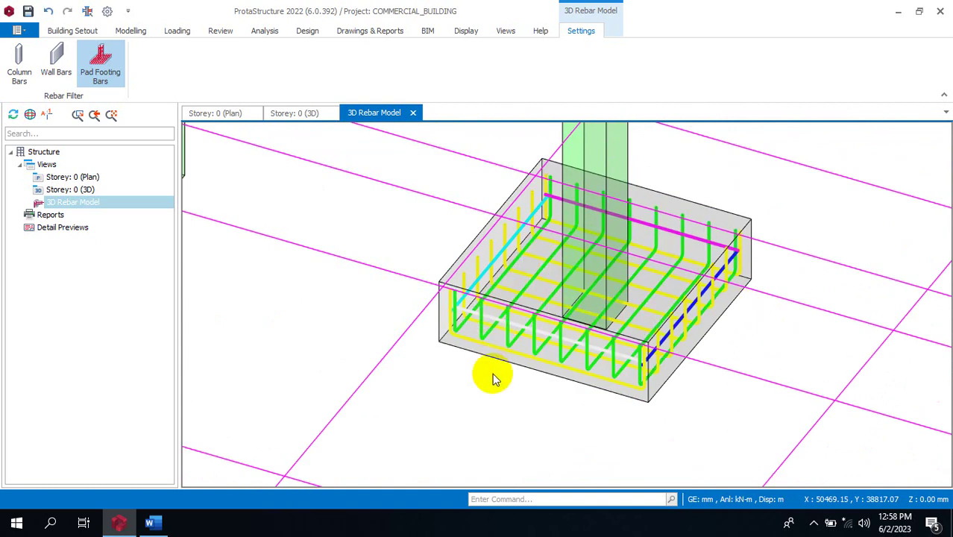
{"action": "scroll", "coordinate": [492, 379], "scroll_direction": "down", "scroll_amount": 6}
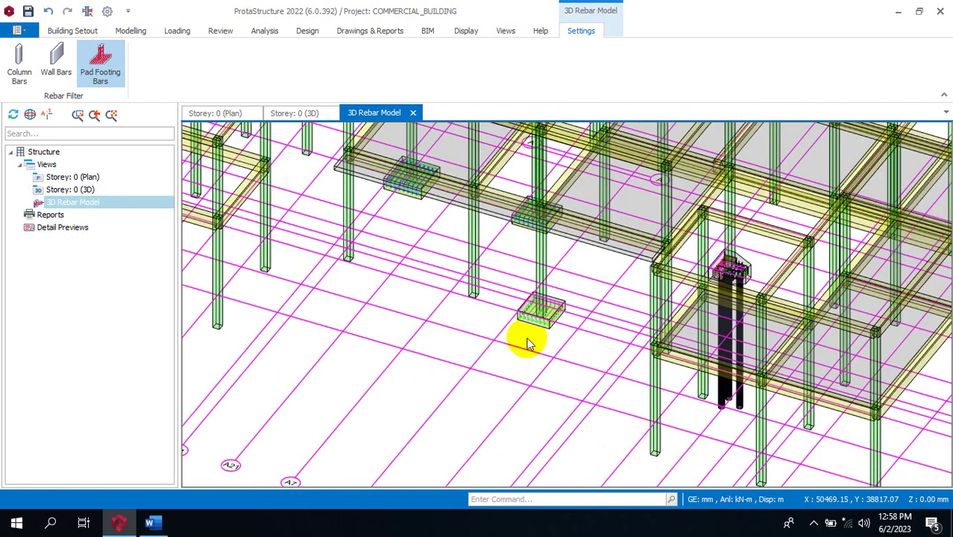
{"action": "scroll", "coordinate": [527, 344], "scroll_direction": "up", "scroll_amount": 6}
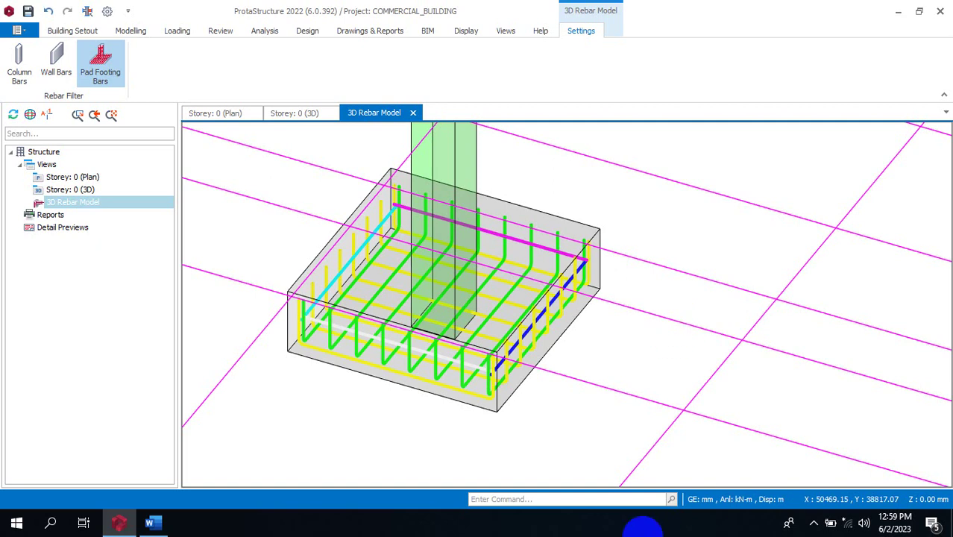
Expand the hidden system tray icons on the Windows taskbar
{"action": "left_click", "coordinate": [813, 524]}
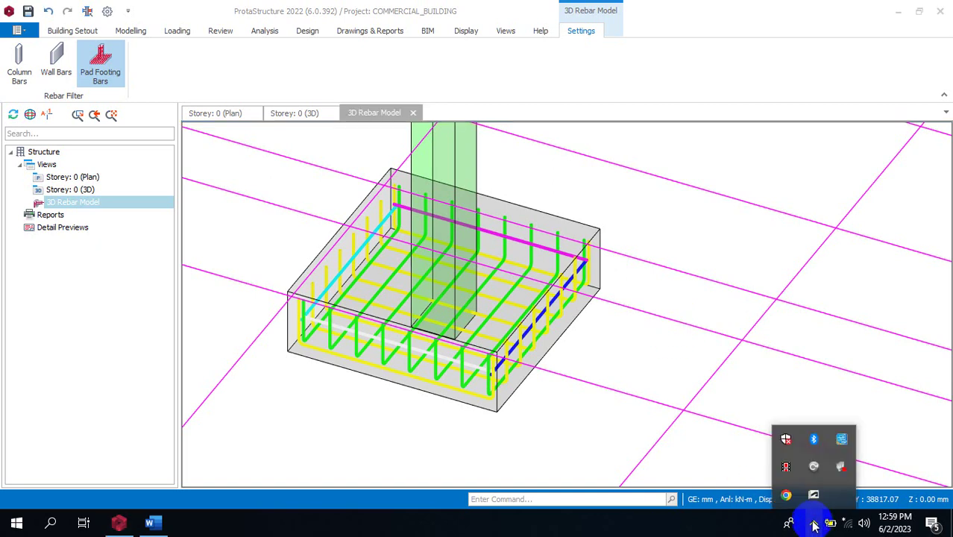